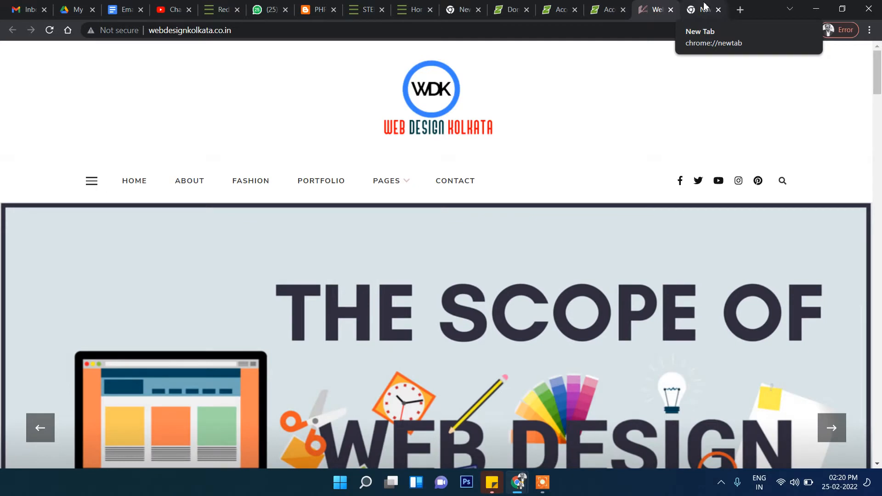
Search Google for "php trainign in kokata" in the empty new tab.
left_click(704, 6)
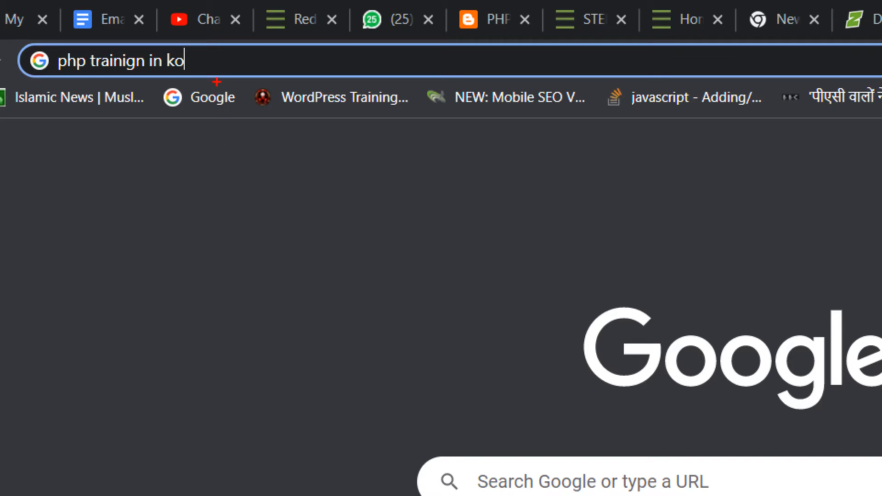
type("kata")
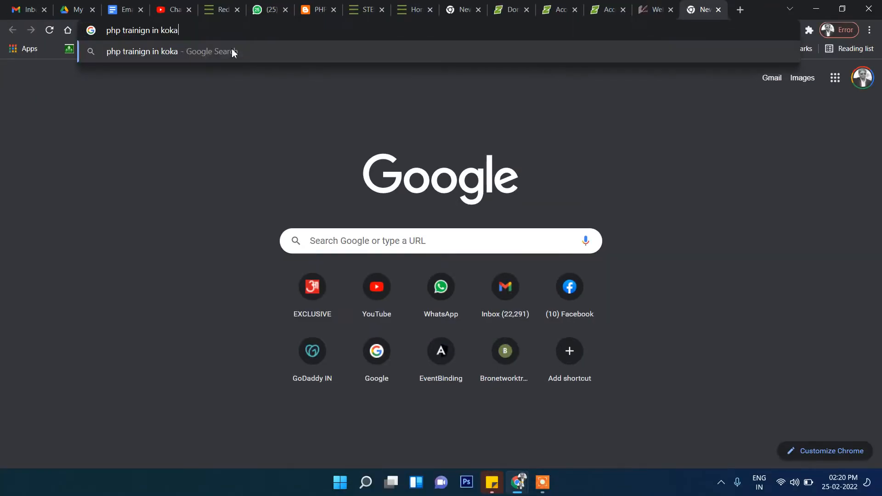
key("Return")
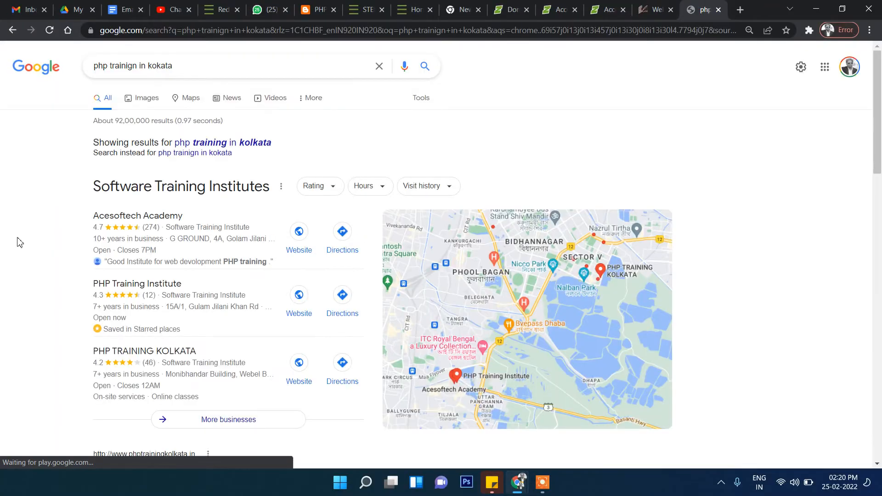
Examine the Acesoftech Academy listing and switch to the corrected search "php training in kolkata".
scroll(19, 242, "down", 1)
scroll(18, 242, "up", 1)
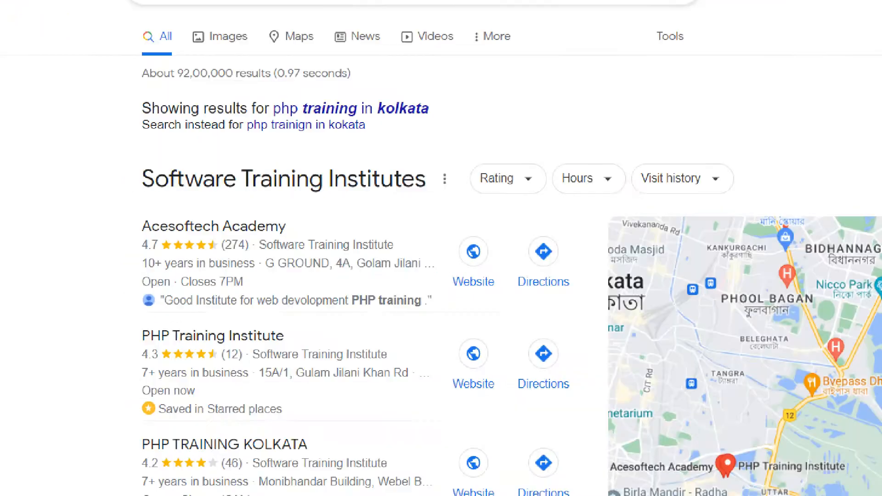
mouse_move(230, 212)
left_mouse_down()
mouse_move(146, 300)
mouse_move(234, 242)
left_mouse_up()
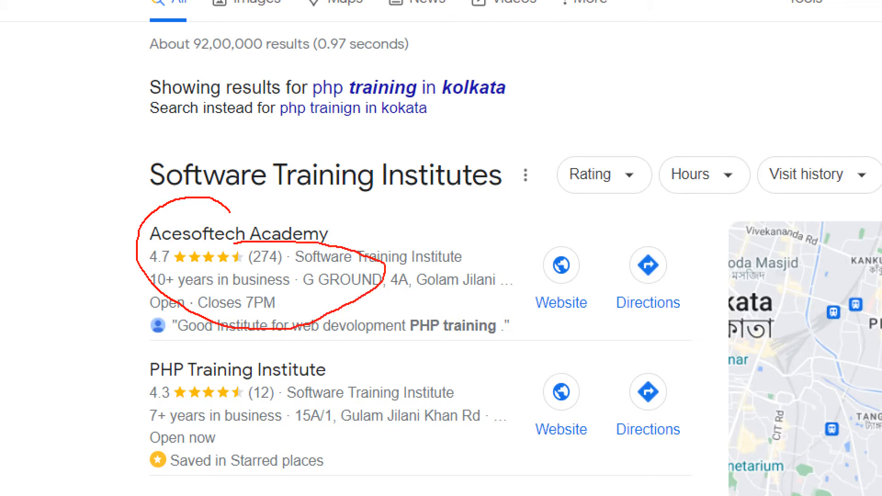
mouse_move(426, 251)
left_mouse_down()
mouse_move(377, 291)
mouse_move(407, 280)
left_mouse_up()
key("Escape")
scroll(246, 144, "down", 1)
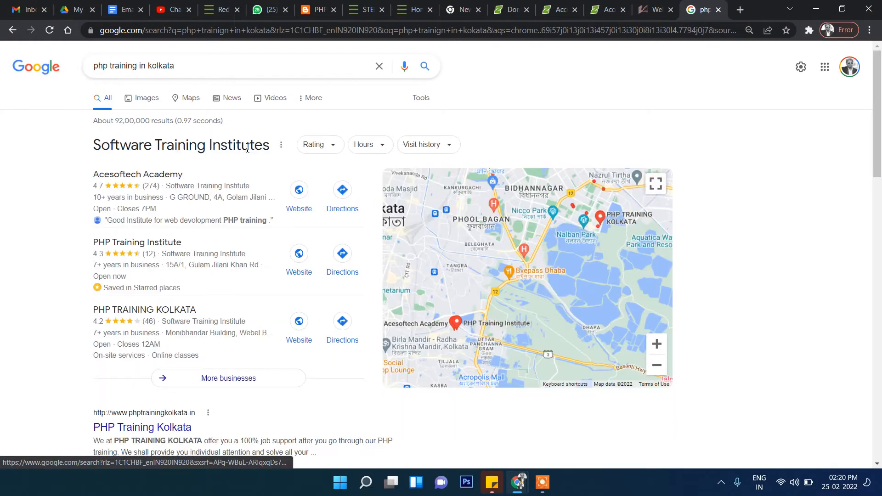
Compare the Software Training Institutes business listings with the ordinary website results below them.
scroll(41, 258, "down", 1)
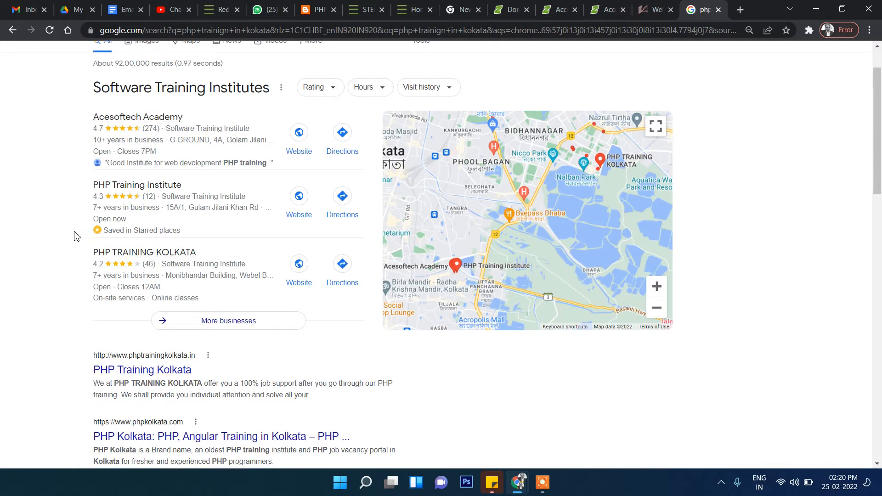
key("ctrl+1")
left_click_drag(130, 131, 186, 112)
left_click_drag(133, 208, 220, 172)
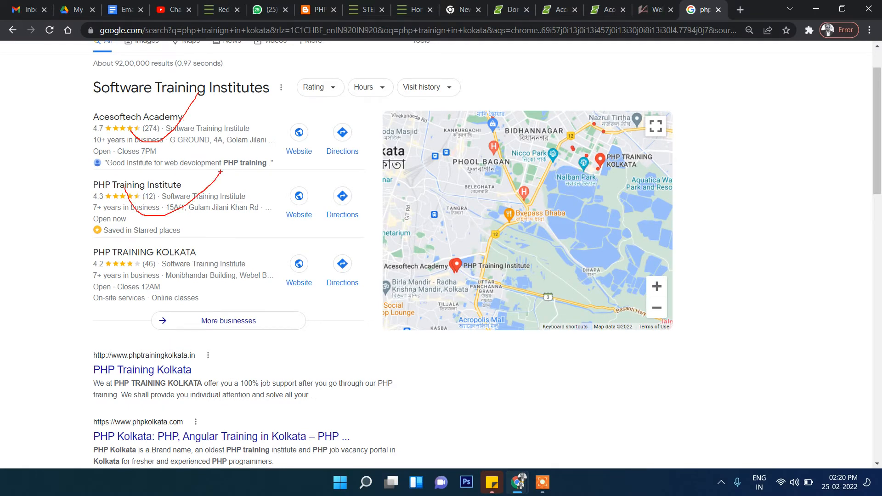
mouse_move(114, 121)
left_mouse_down()
mouse_move(65, 122)
mouse_move(250, 165)
mouse_move(106, 125)
left_mouse_up()
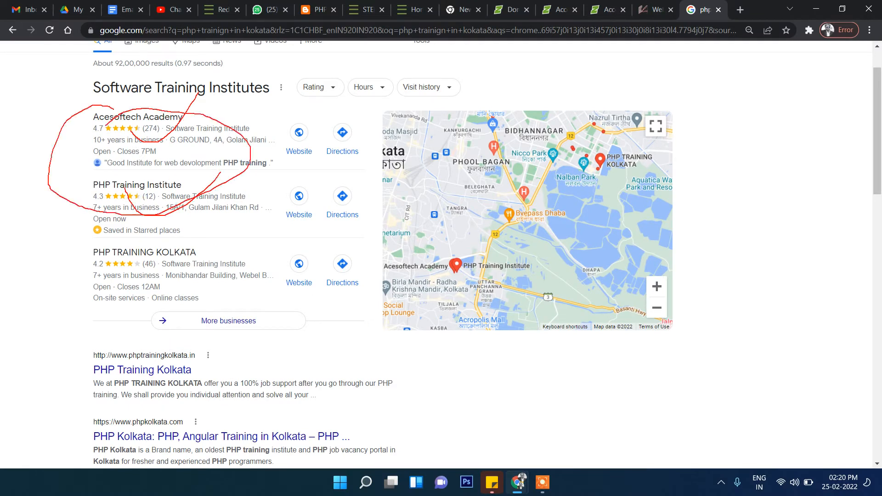
key("Escape")
scroll(177, 221, "up", 1)
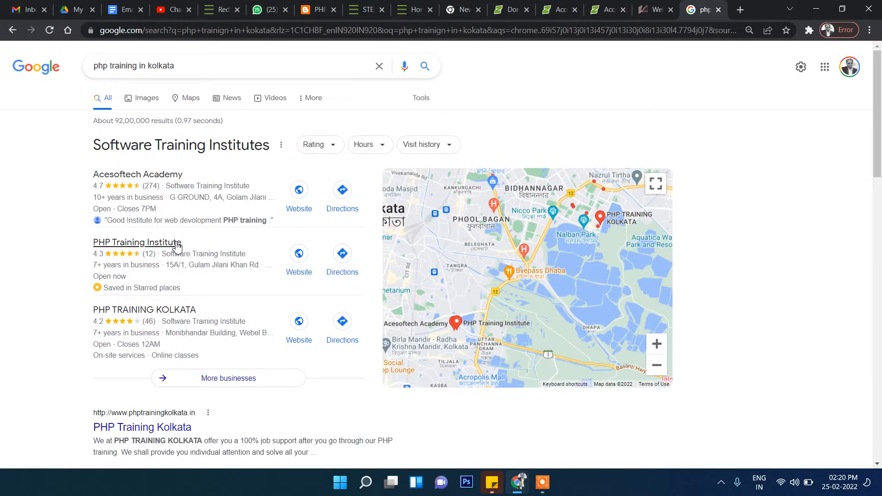
scroll(133, 223, "down", 3)
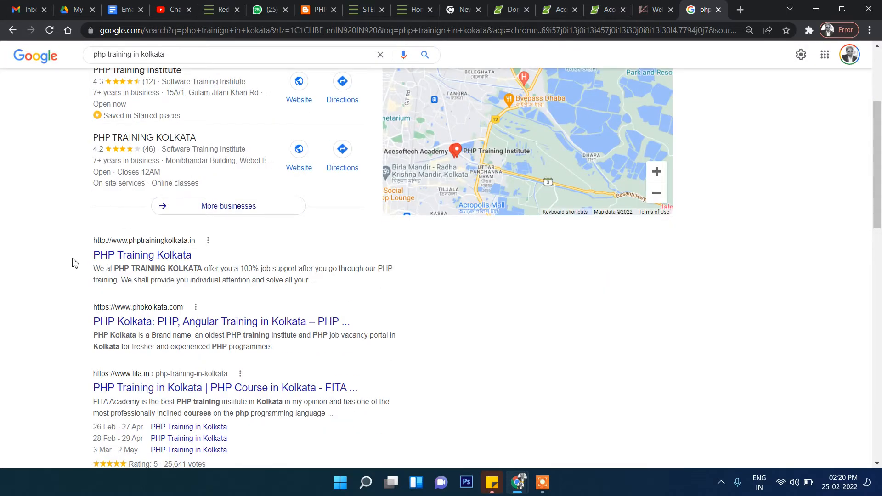
scroll(72, 263, "up", 3)
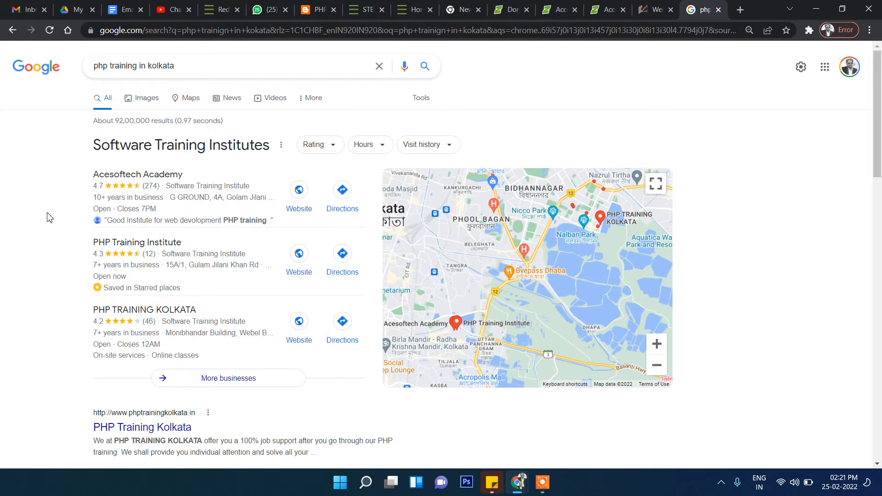
Check the web address of the Web Design Kolkata site and return to the Google search results.
left_click(648, 7)
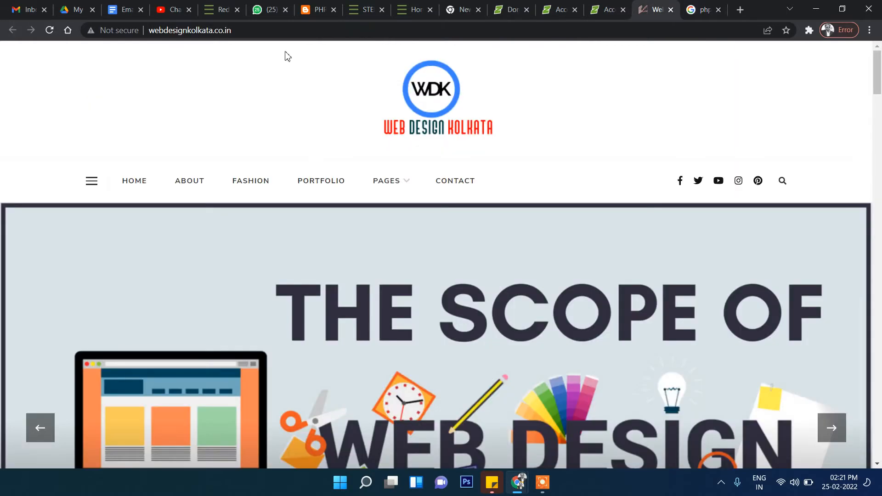
left_click(285, 35)
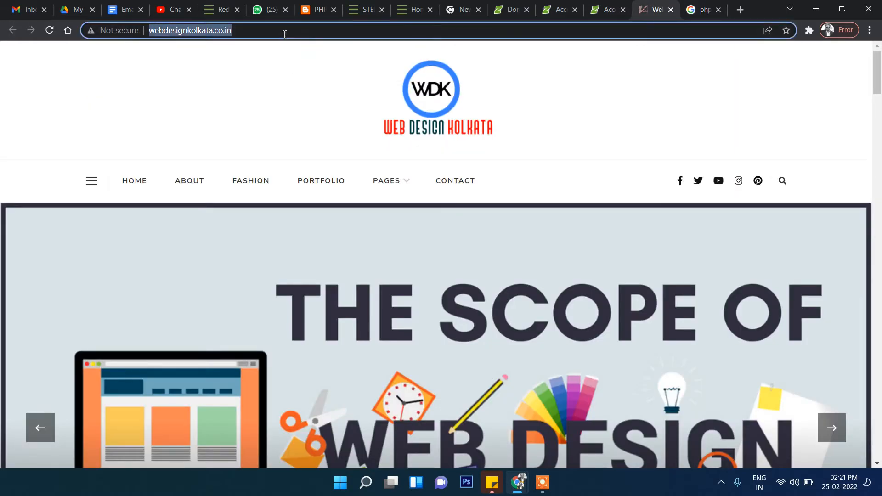
left_click(689, 10)
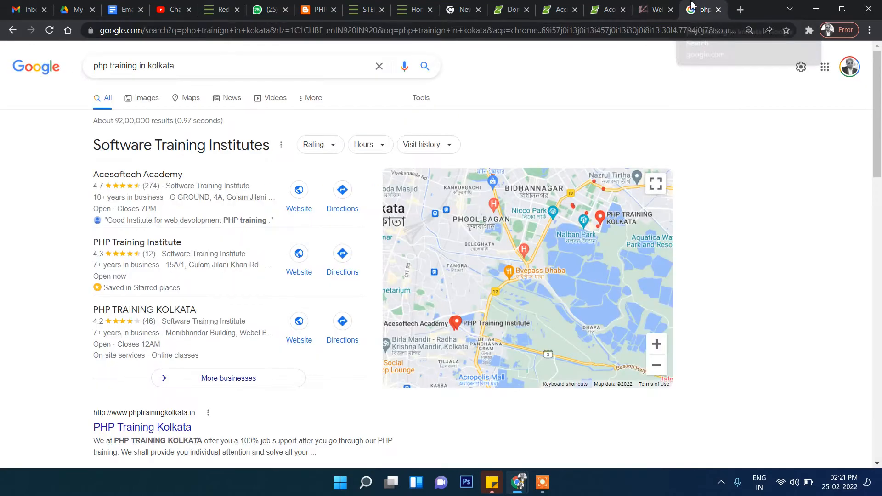
Open an incognito window and search Google for "google my businesss".
left_click(870, 30)
left_click(822, 76)
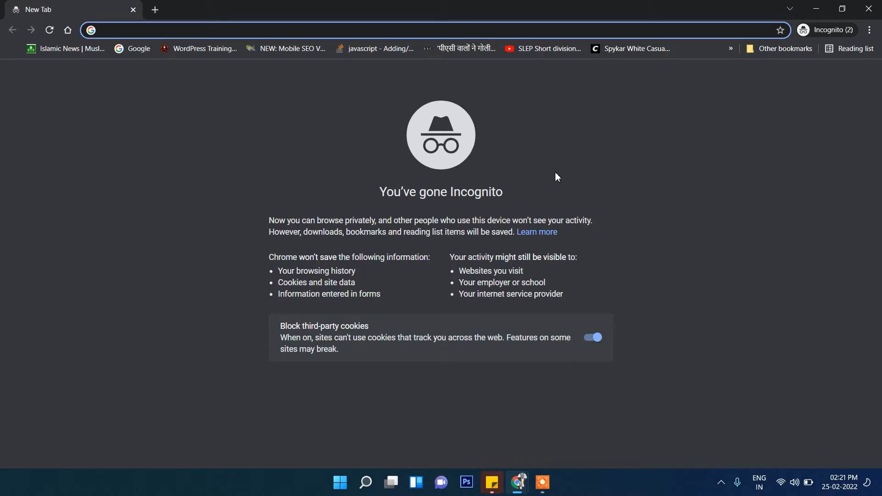
type("g")
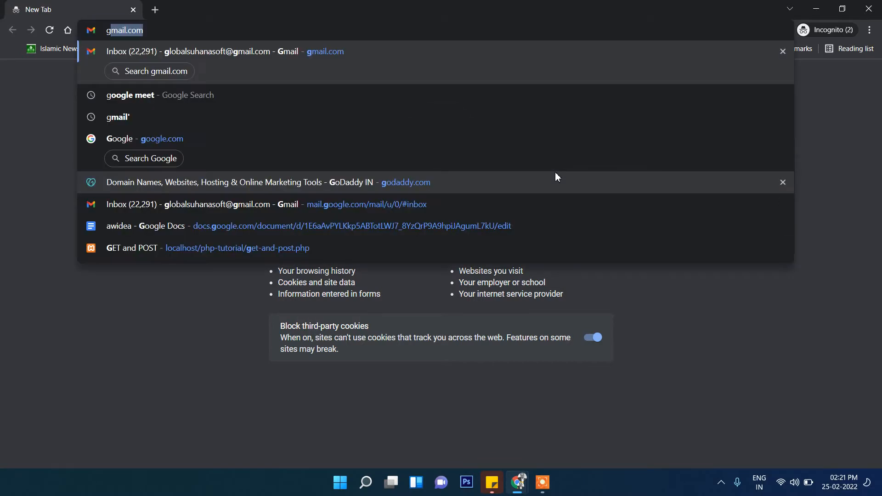
type("oogle my bs")
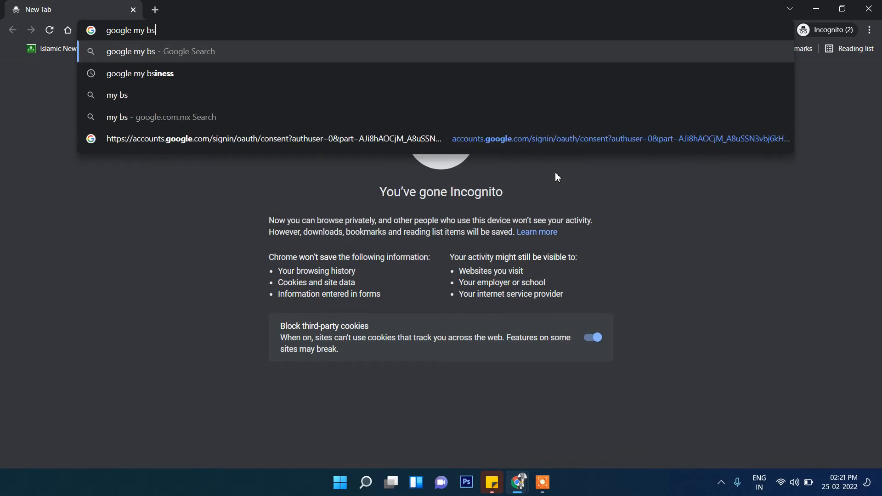
key("BackSpace")
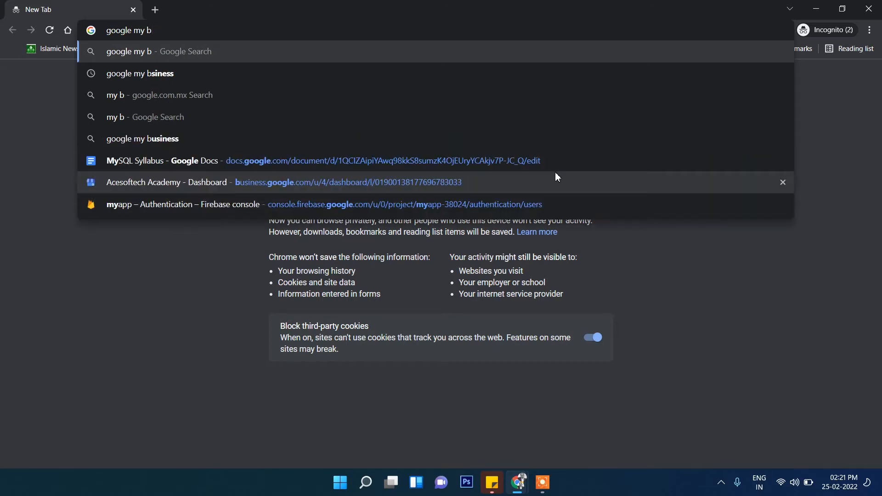
type("usinesss")
key("Return")
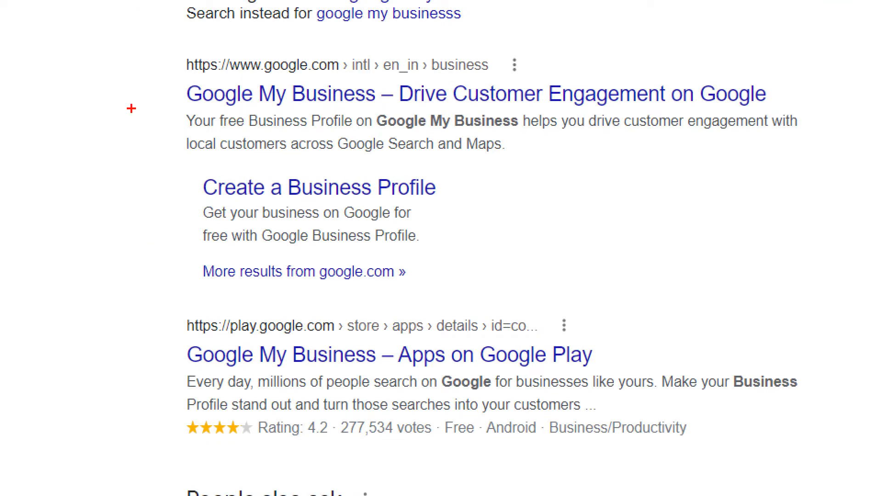
Open the "Google My Business – Drive Customer Engagement on Google" result and proceed to manage the business profile.
left_click_drag(132, 109, 430, 105)
left_click_drag(156, 98, 485, 113)
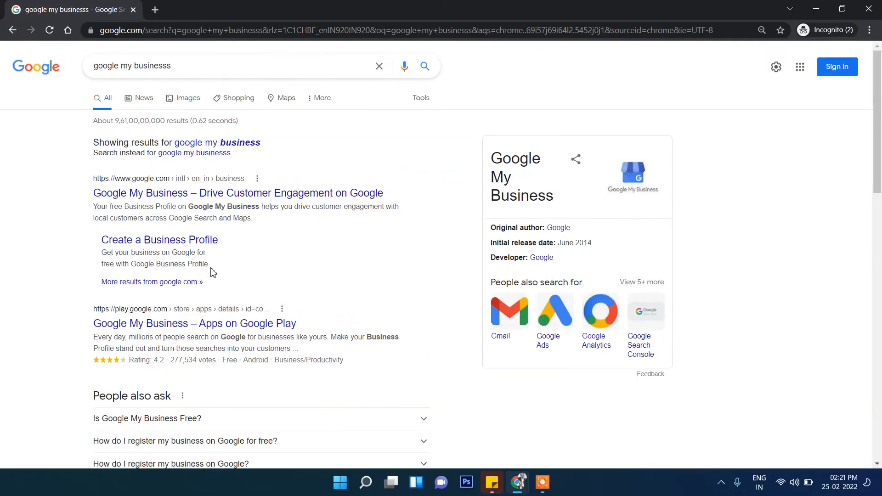
left_click(526, 99)
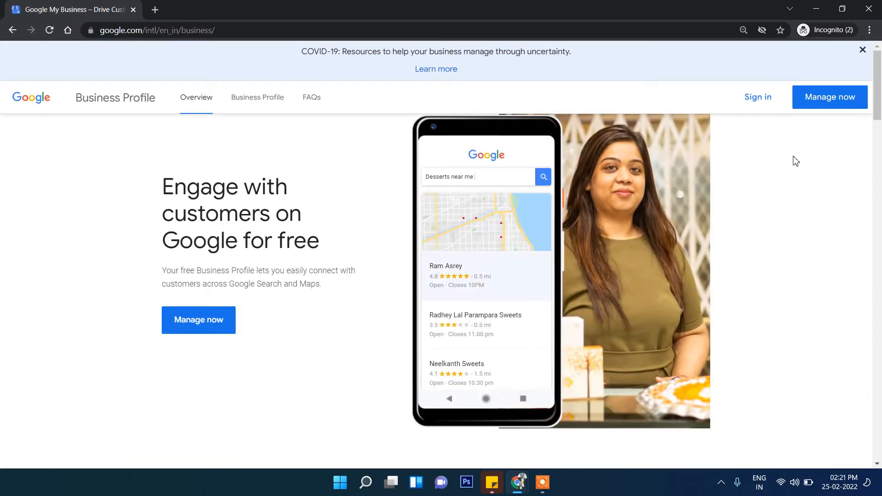
left_click(828, 98)
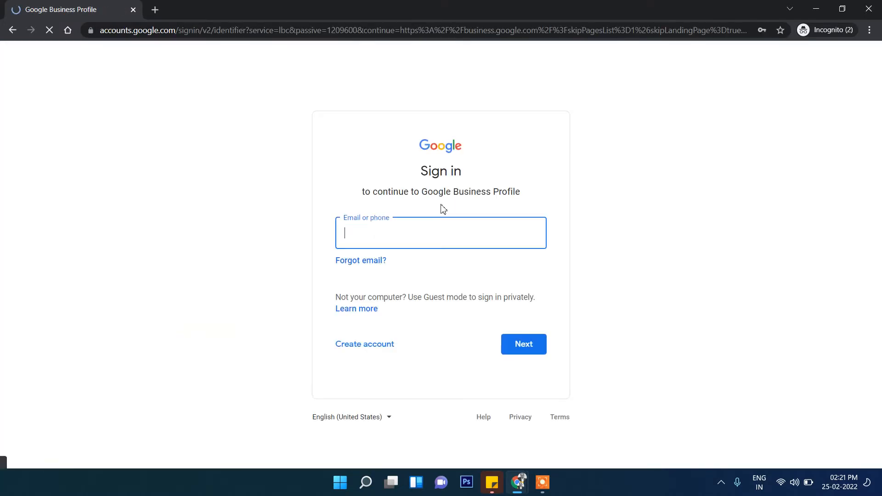
Sign in to Google Business Profile with the account's e-mail address and account password.
left_click(403, 231)
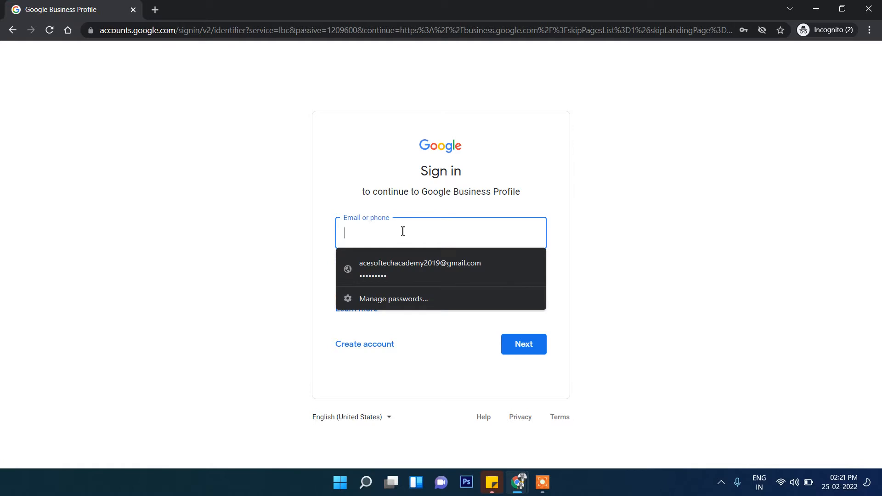
type("sa")
left_click(403, 263)
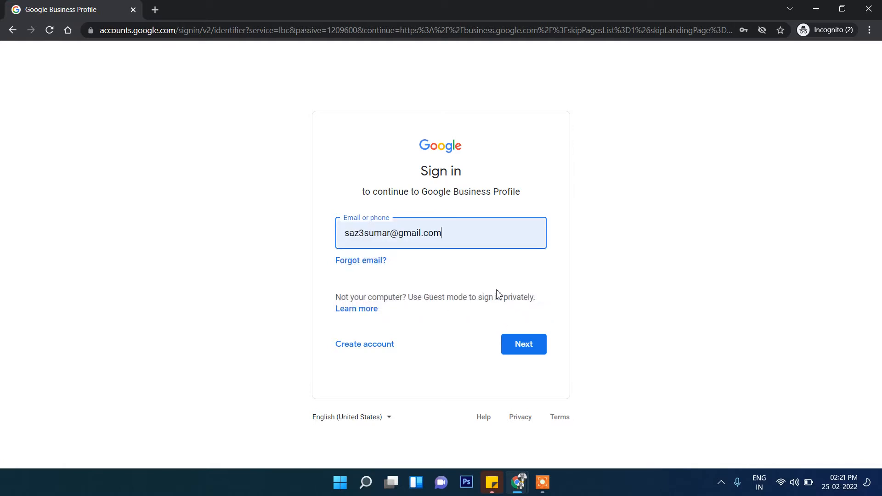
left_click(522, 346)
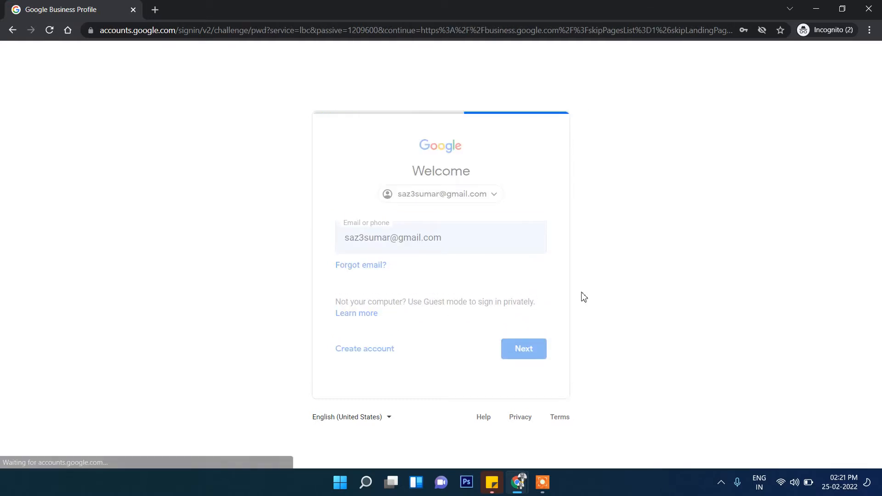
left_click(384, 242)
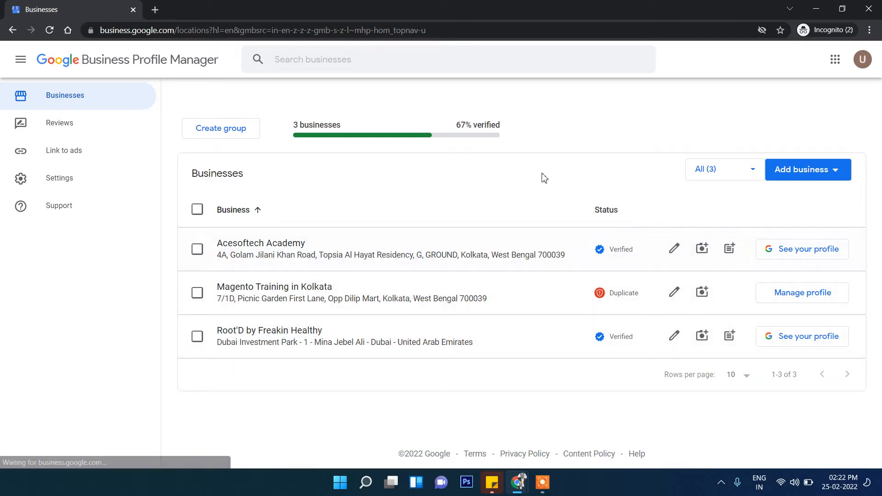
Add a single business and choose to create it under the new name "Web Desgin Kolkata".
left_click(783, 174)
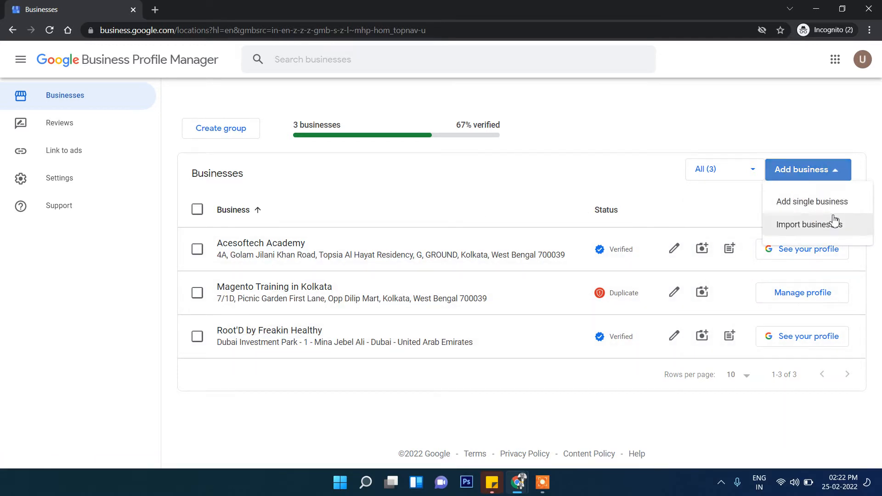
left_click(801, 205)
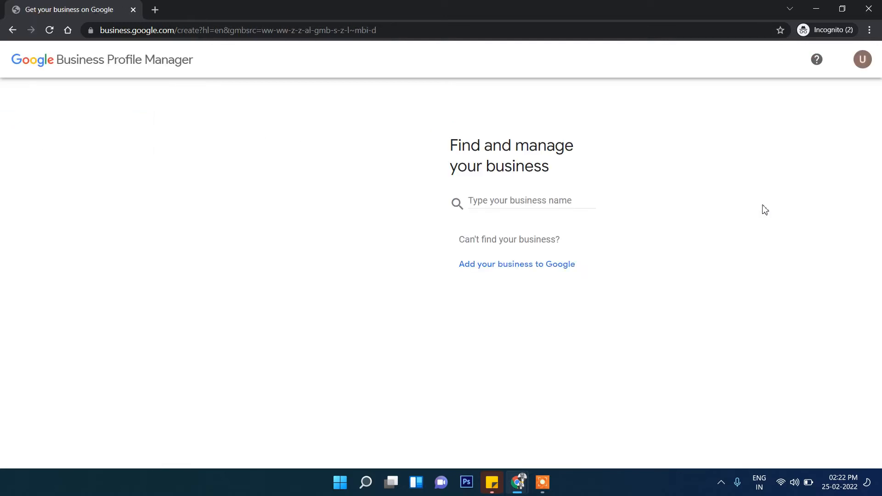
left_click(501, 197)
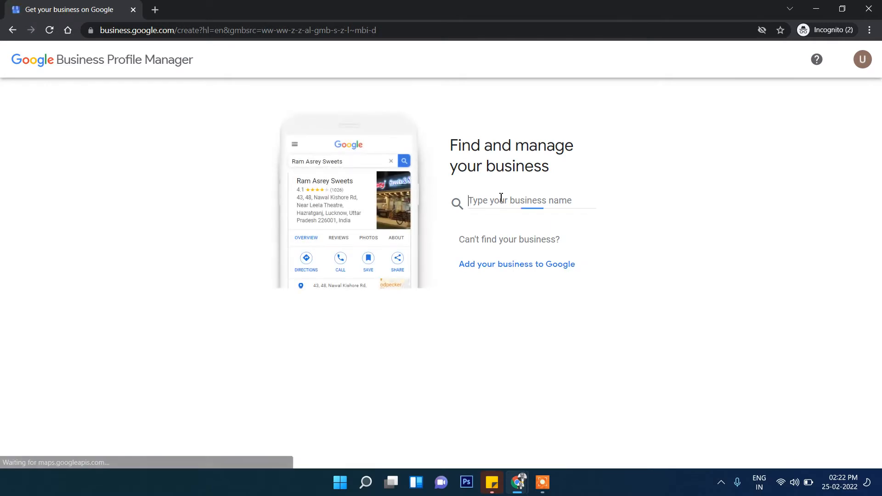
type("Web D")
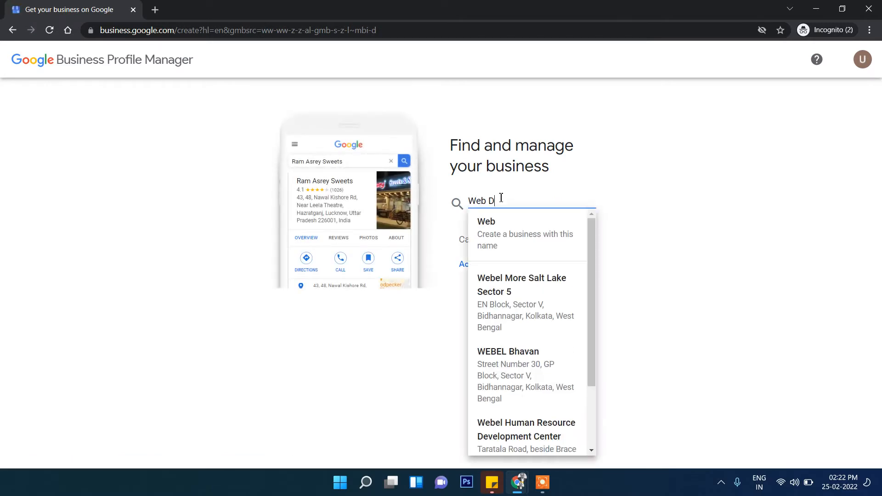
type("esgin Kol")
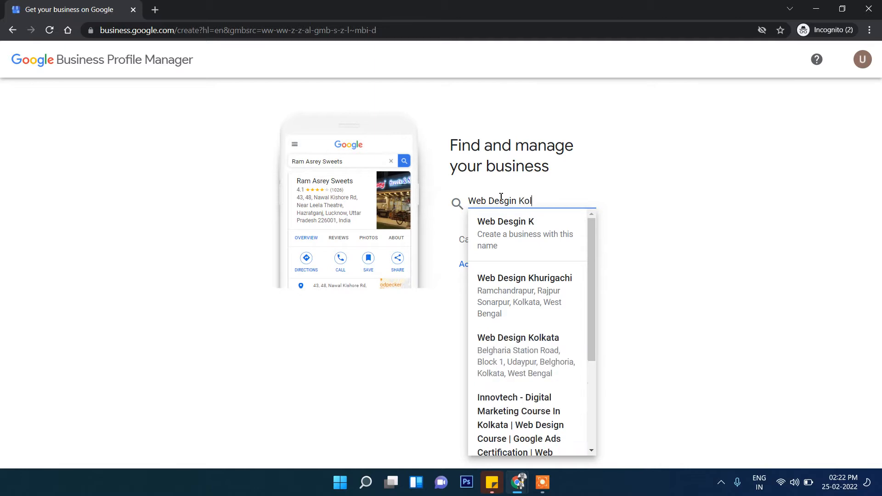
type("kata")
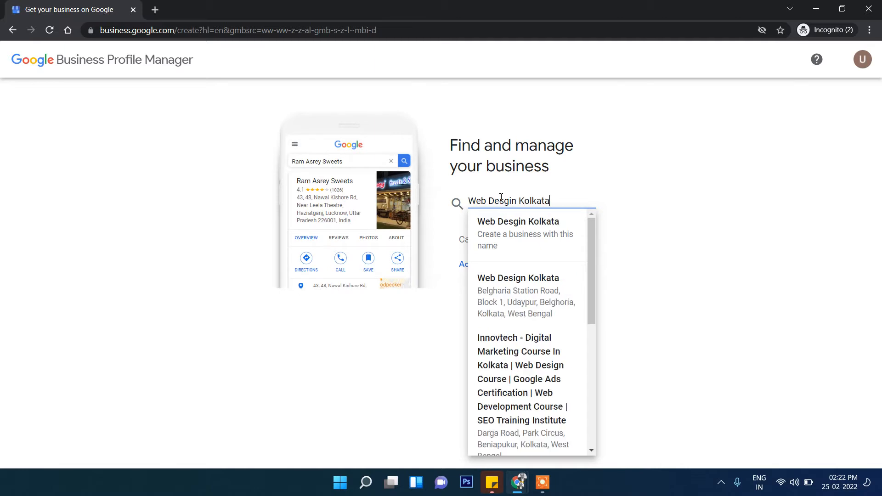
scroll(531, 296, "down", 2)
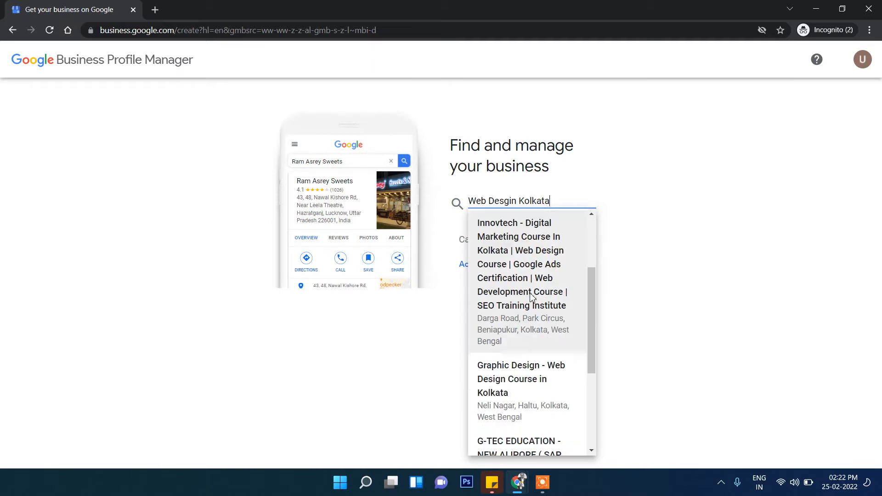
scroll(531, 297, "down", 3)
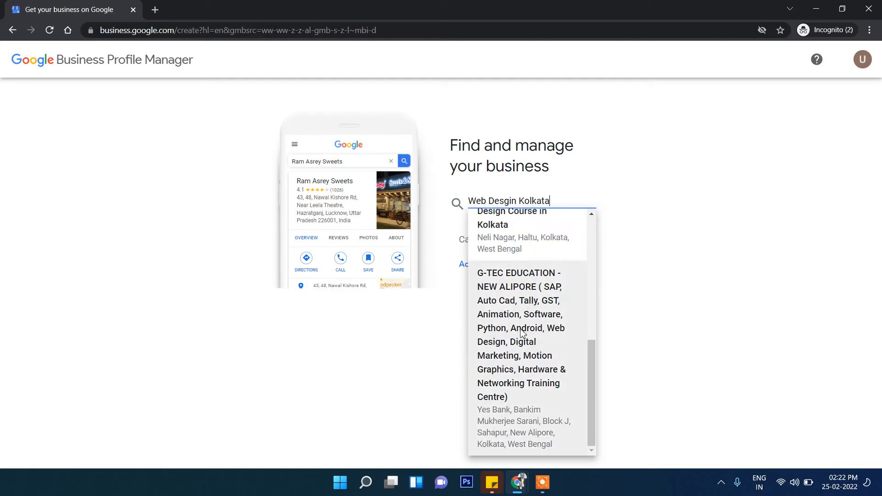
scroll(518, 344, "up", 6)
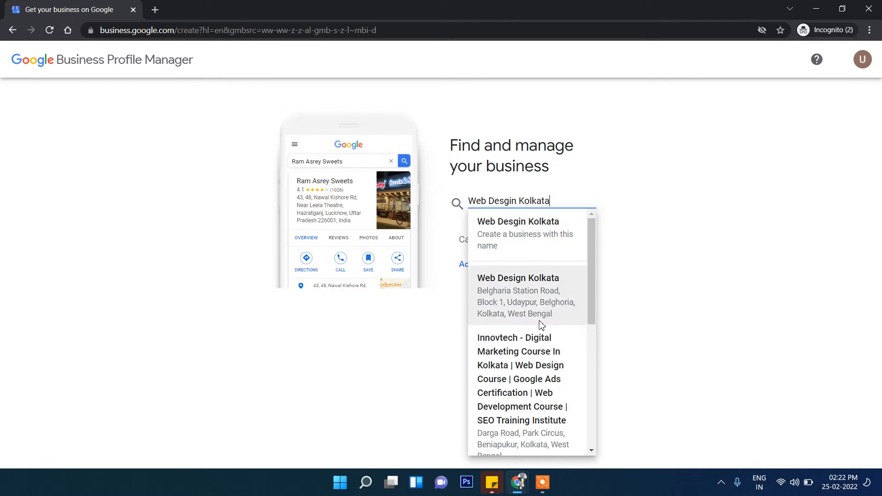
left_click(514, 240)
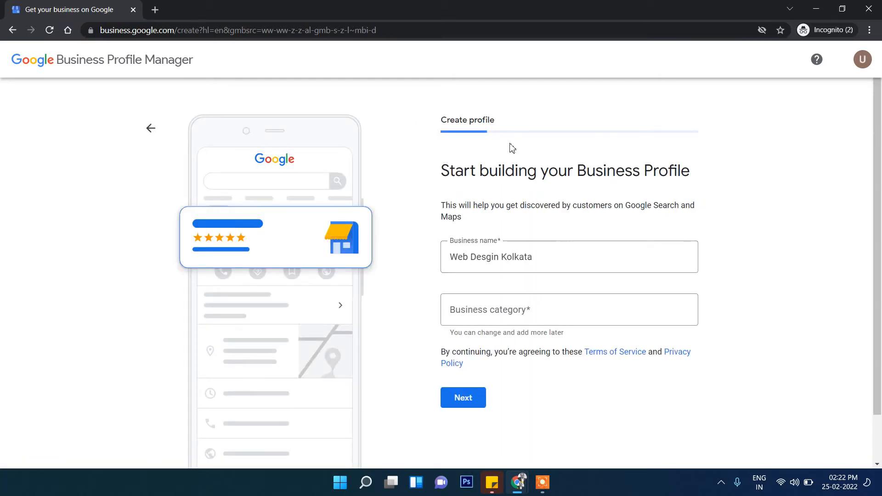
Compare the entered business name with the domain of the Web Design Kolkata site and return to the profile form.
scroll(597, 243, "down", 1)
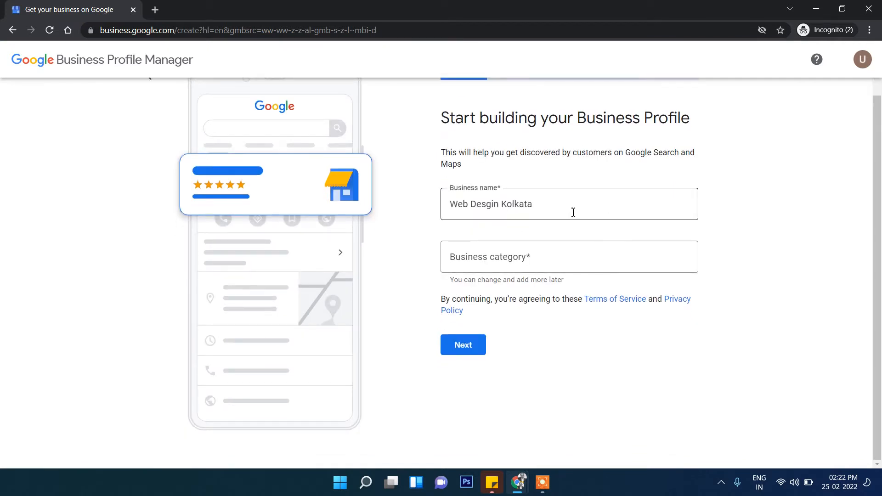
left_click_drag(568, 202, 445, 201)
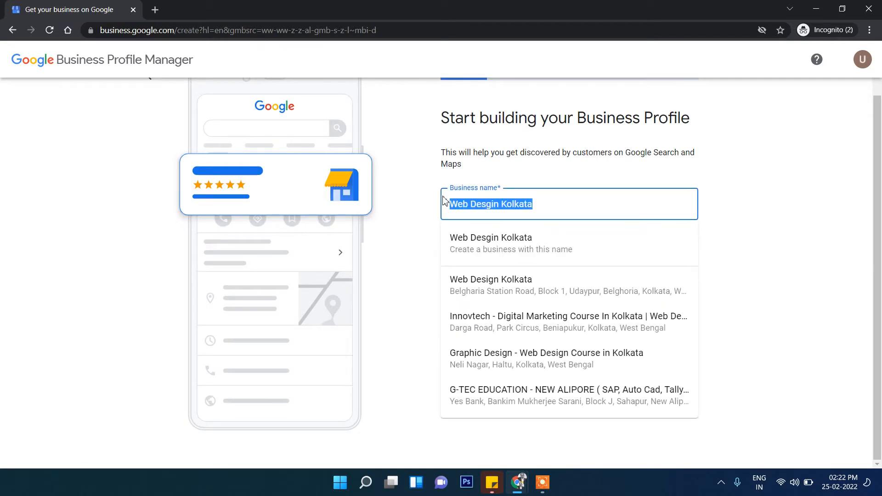
left_click(417, 212)
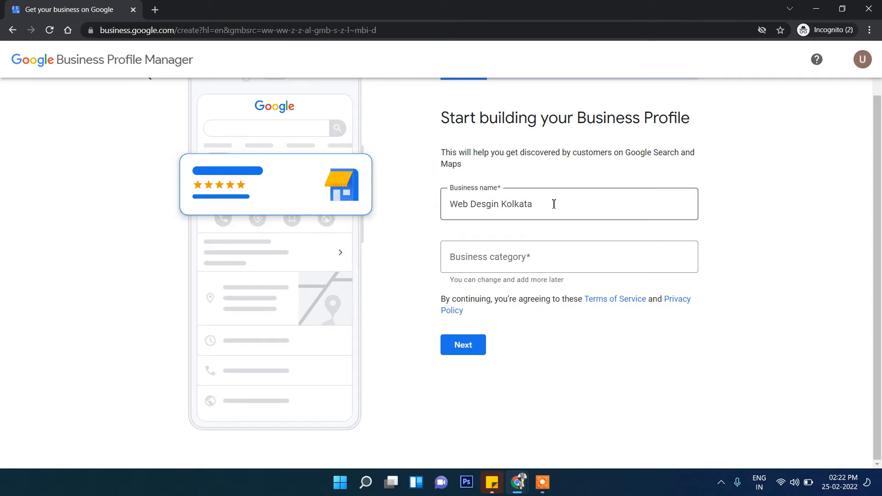
left_click_drag(554, 204, 417, 220)
left_click(417, 221)
left_click(519, 482)
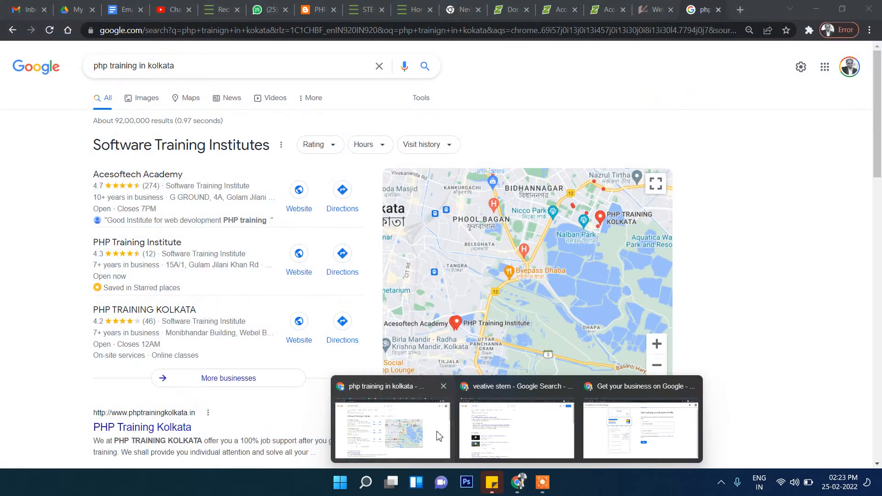
left_click(436, 432)
left_click(660, 5)
double_click(212, 30)
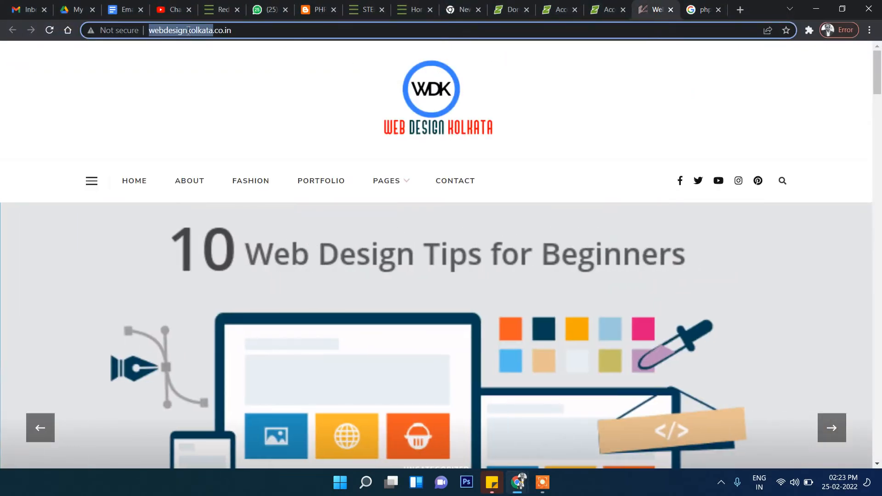
left_click(518, 484)
left_click(639, 418)
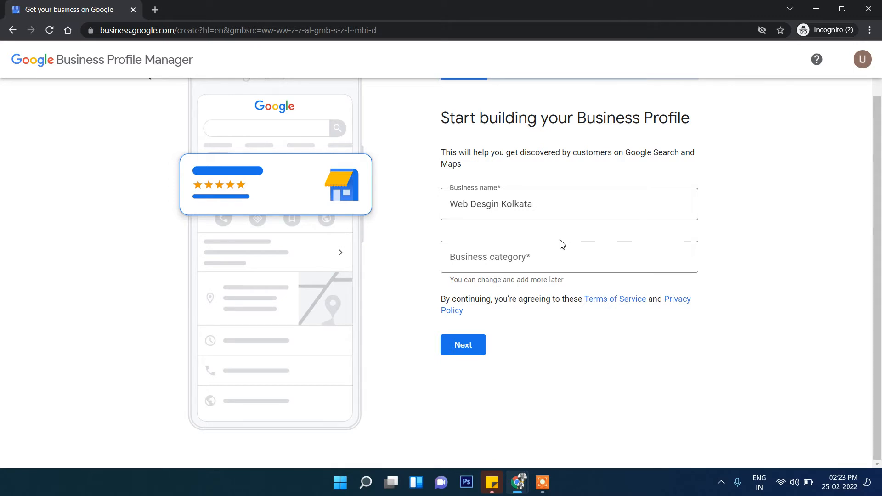
Set the business category to "Design institute" and continue to the location question.
scroll(561, 213, "up", 1)
scroll(561, 214, "down", 1)
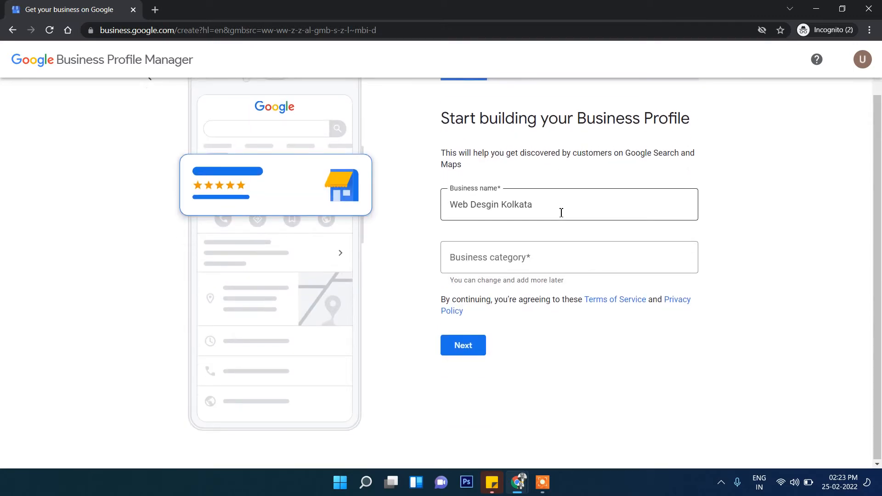
scroll(560, 215, "up", 1)
scroll(561, 216, "down", 1)
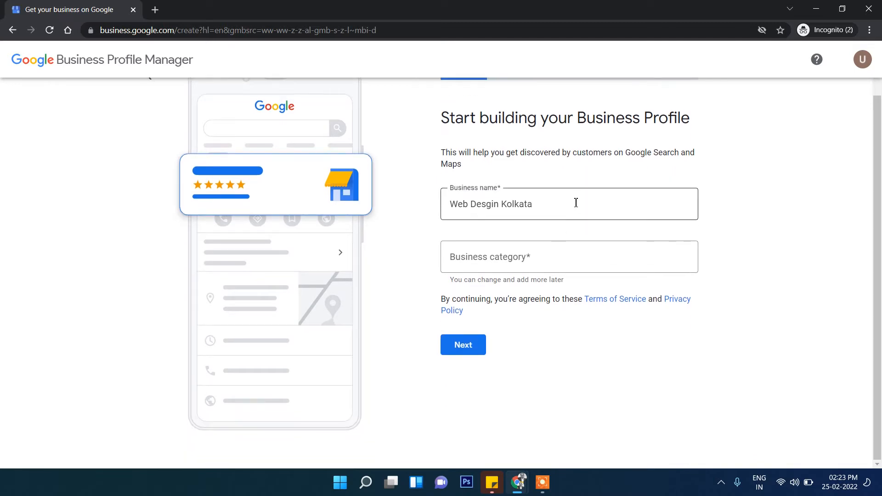
left_click(502, 260)
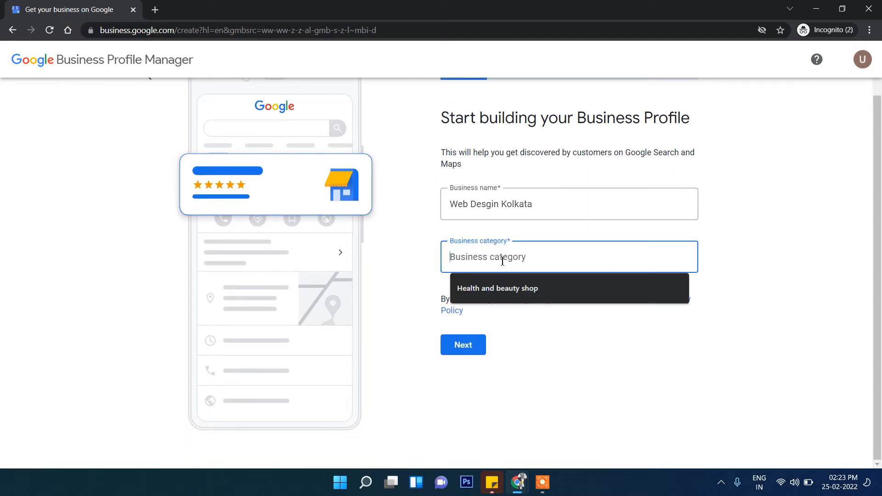
type("it")
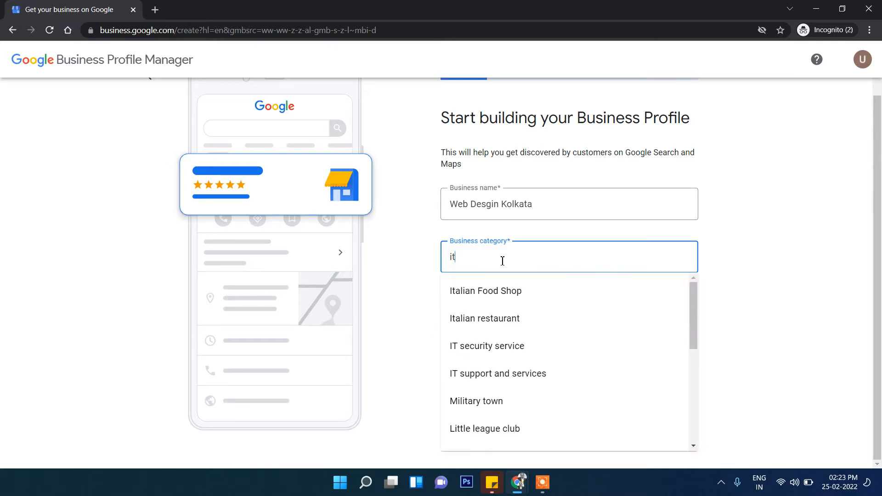
key("BackSpace")
key("BackSpace")
type("design")
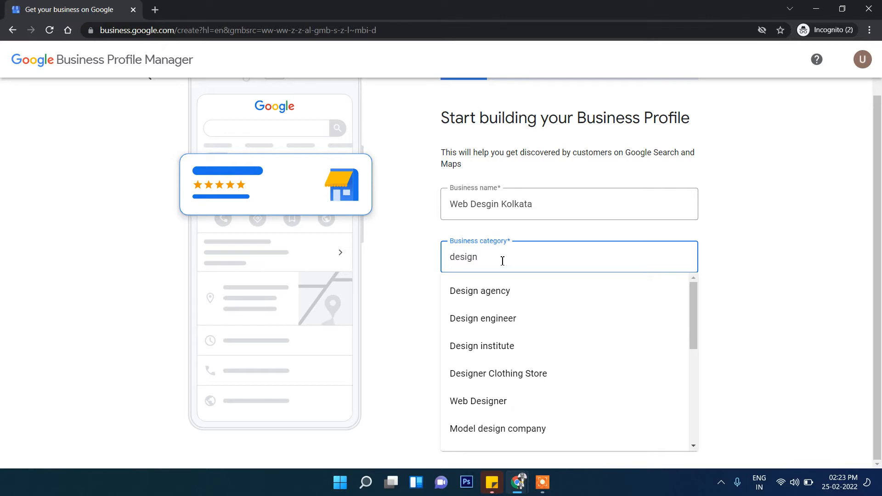
left_click(517, 350)
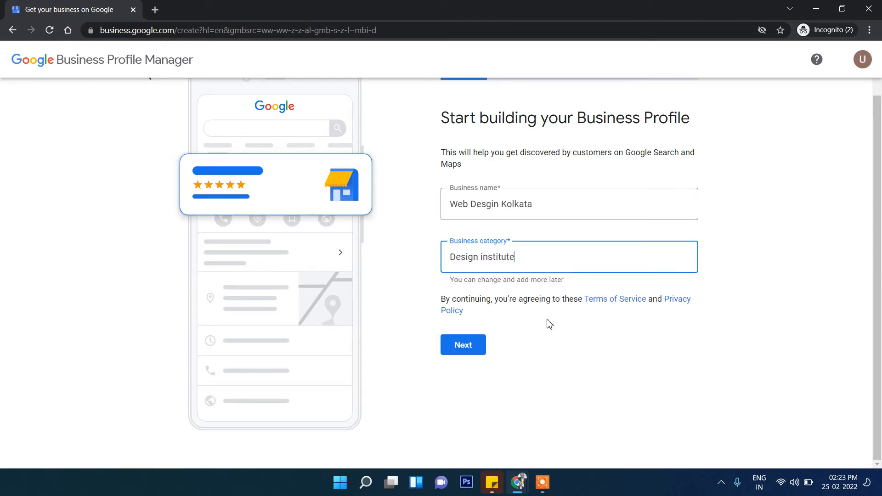
left_click(462, 354)
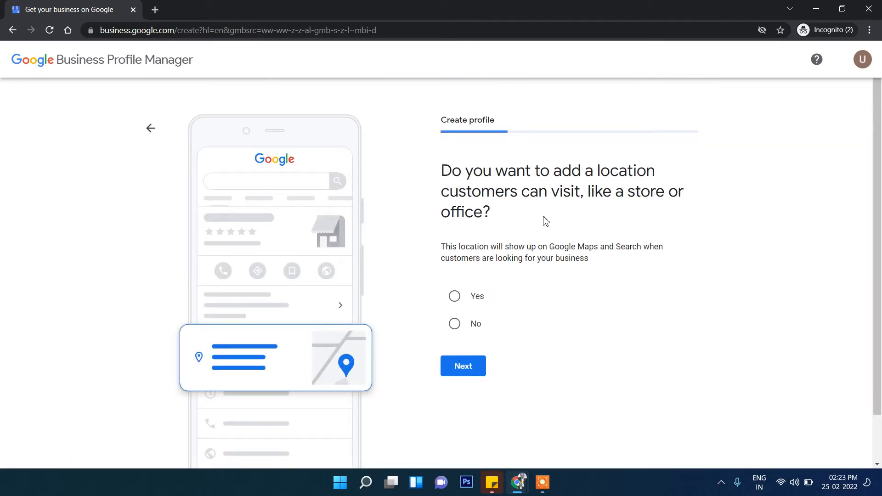
Answer Yes to adding a location customers can visit and continue to the address form.
left_click(455, 296)
scroll(499, 344, "down", 1)
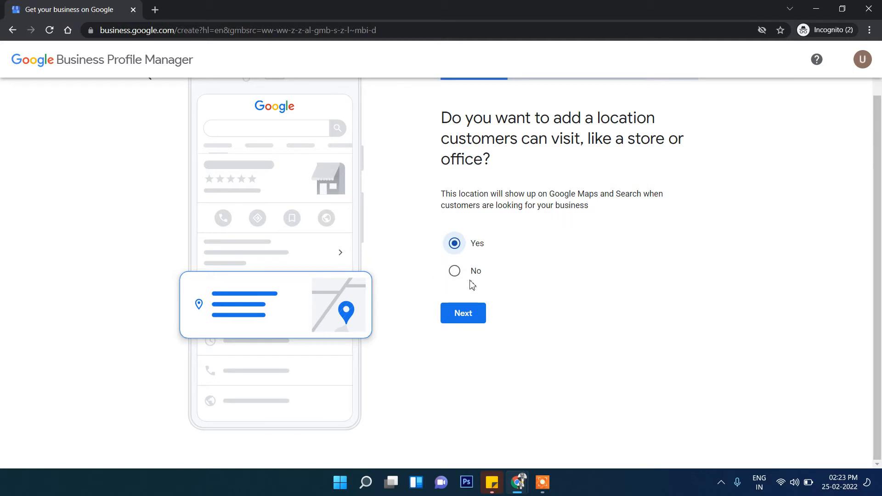
left_click(460, 322)
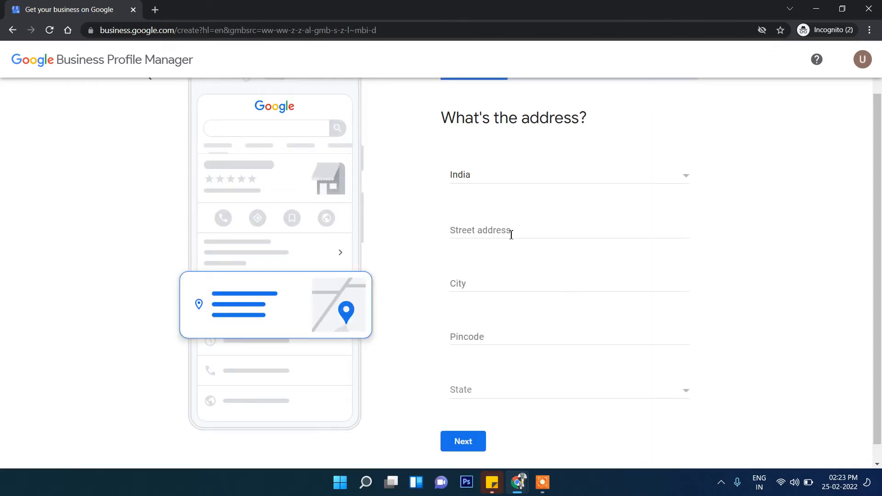
Fill in the business's street address on two lines with its city, pincode and state, and submit the address.
left_click(486, 232)
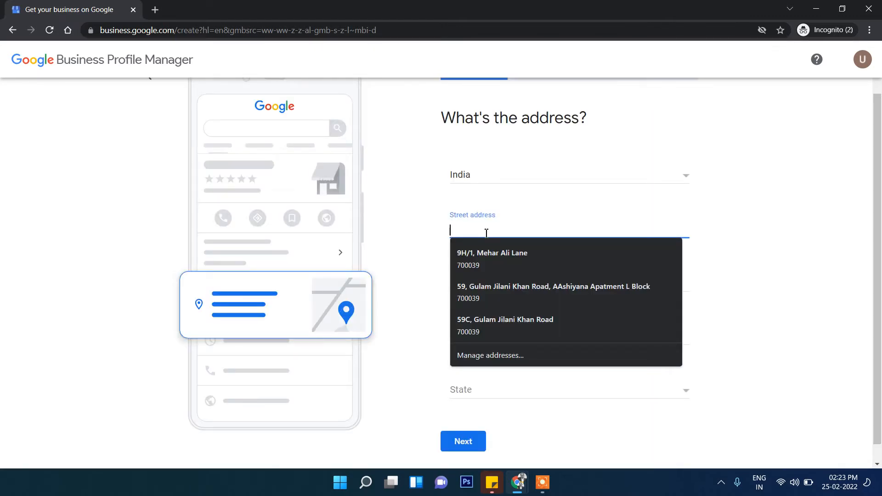
type("4")
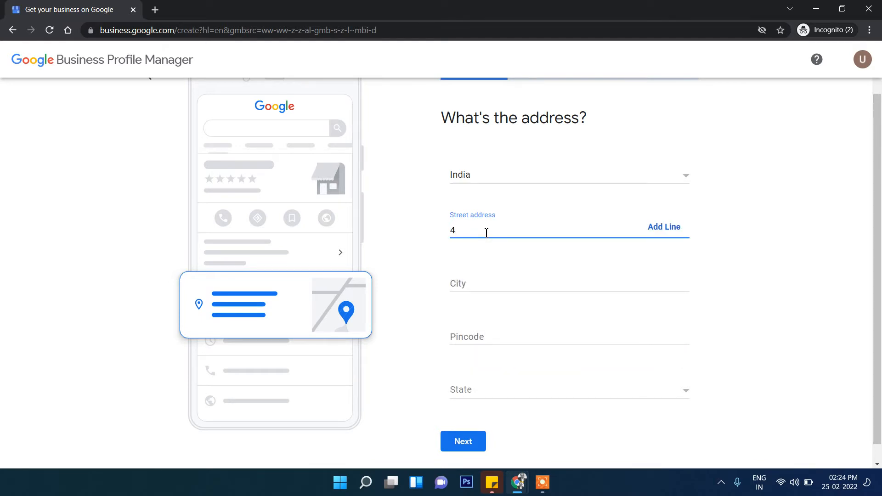
left_click(512, 177)
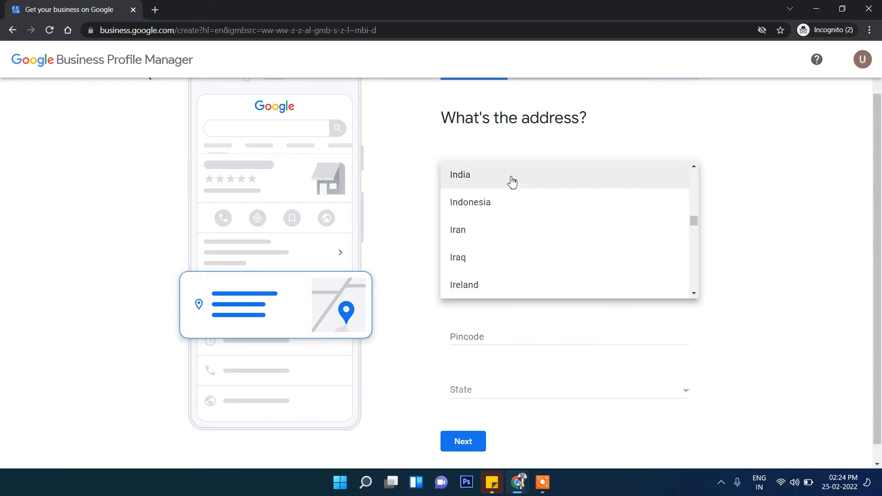
left_click(407, 191)
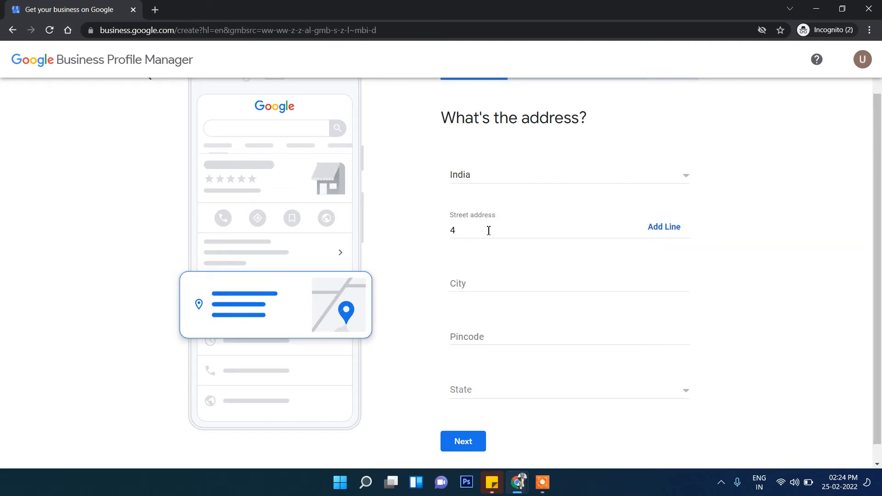
left_click_drag(489, 231, 449, 233)
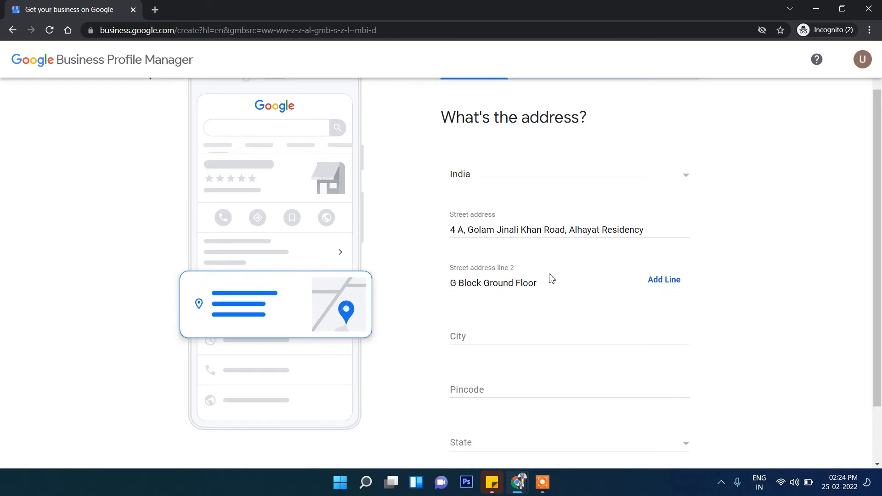
scroll(528, 288, "down", 2)
left_click(507, 283)
left_click(498, 341)
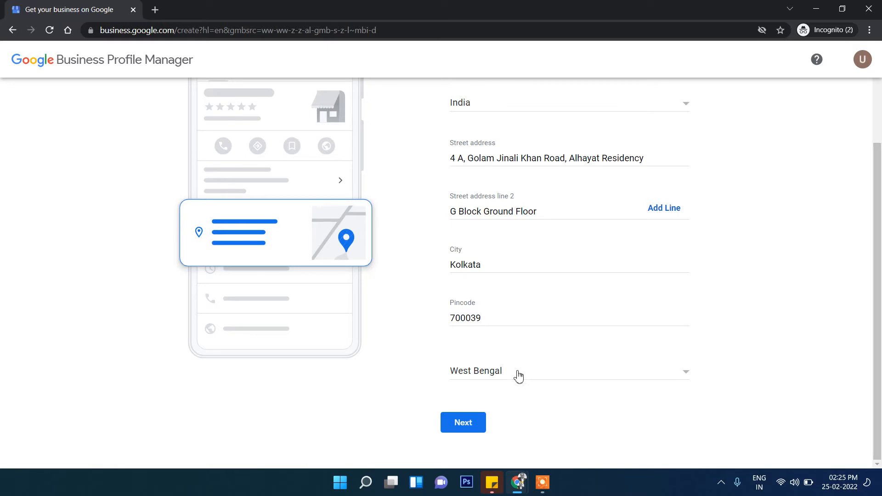
left_click(465, 423)
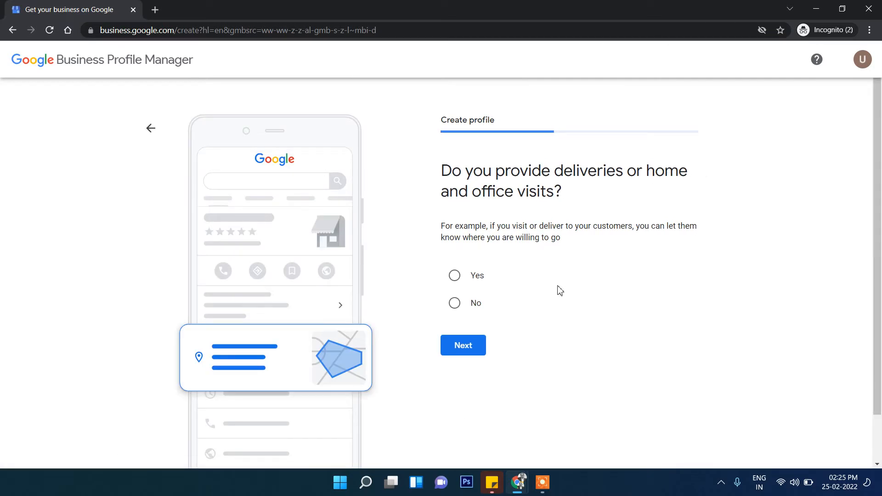
Answer No to providing deliveries or home and office visits and continue to the contact info.
scroll(558, 291, "down", 1)
left_click(455, 250)
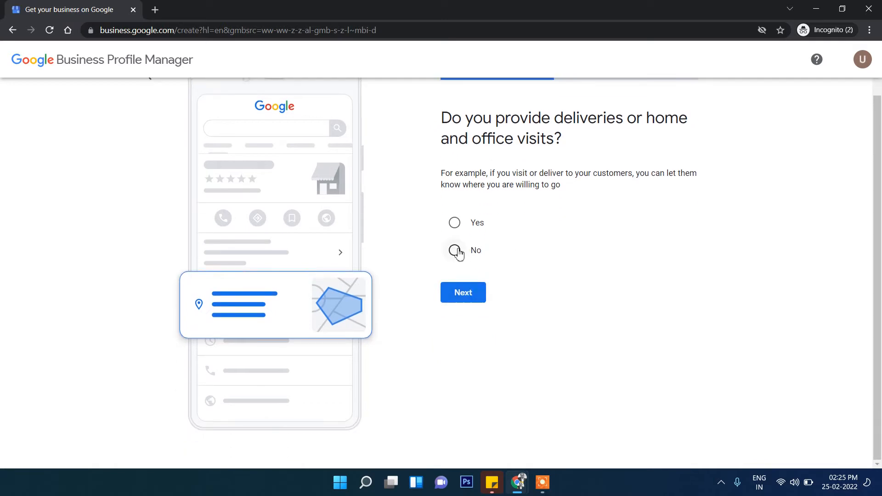
left_click(476, 295)
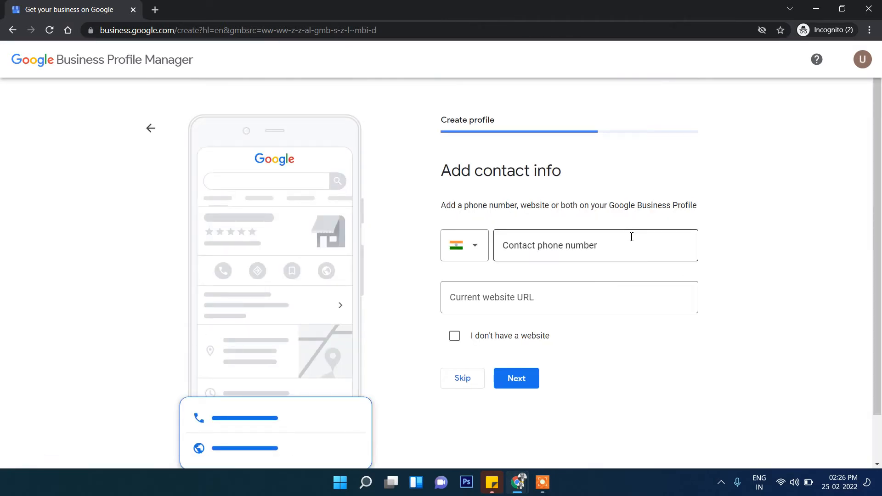
Copy the address webdesignkolkata.co.in from the business website's browser window and paste it as the profile's current website URL.
left_click(518, 482)
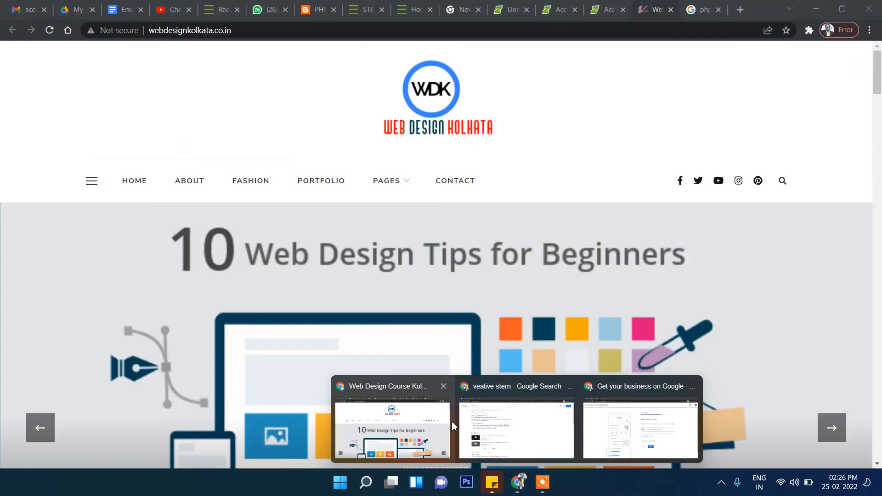
left_click(440, 421)
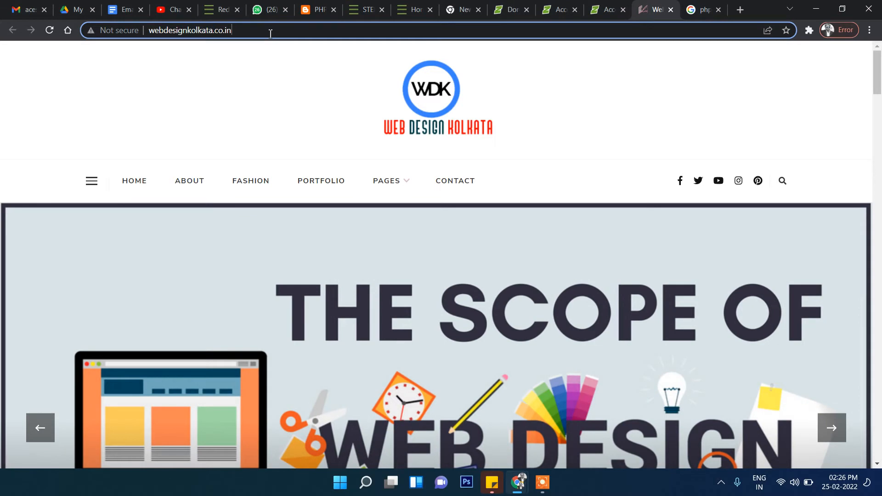
left_click(270, 31)
key("ctrl+c")
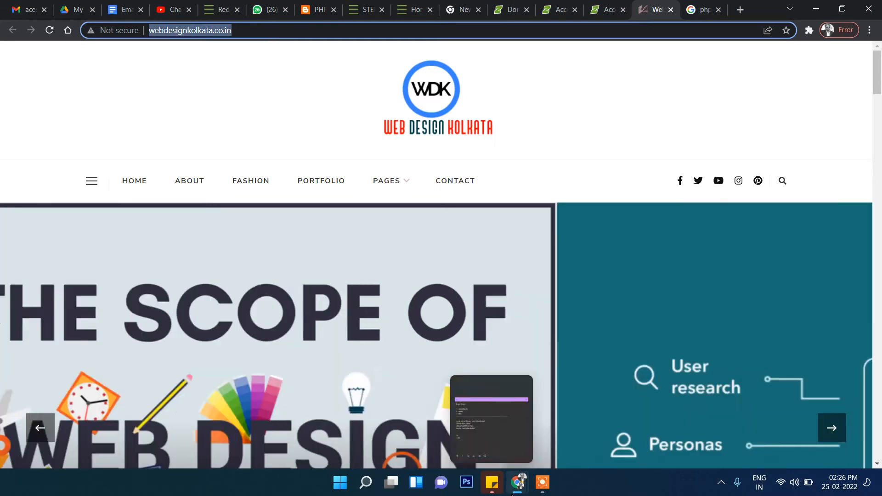
left_click(518, 482)
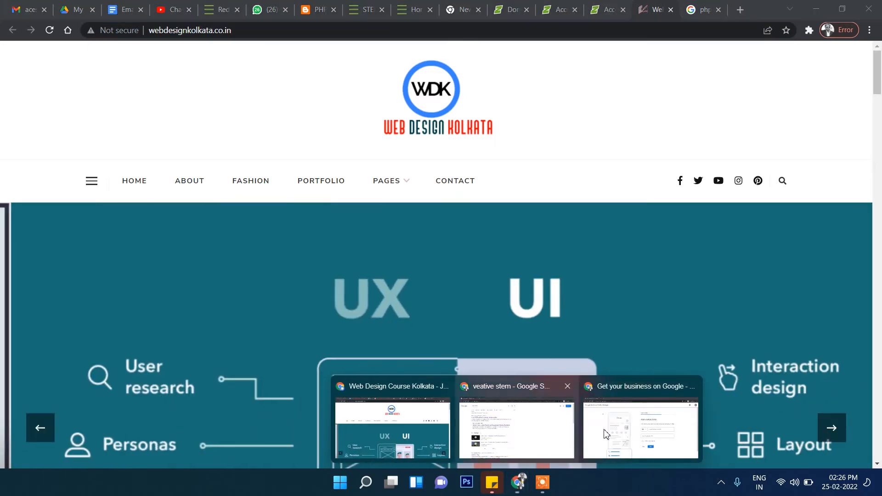
left_click(604, 406)
left_click(555, 244)
left_click(541, 296)
key("ctrl+v")
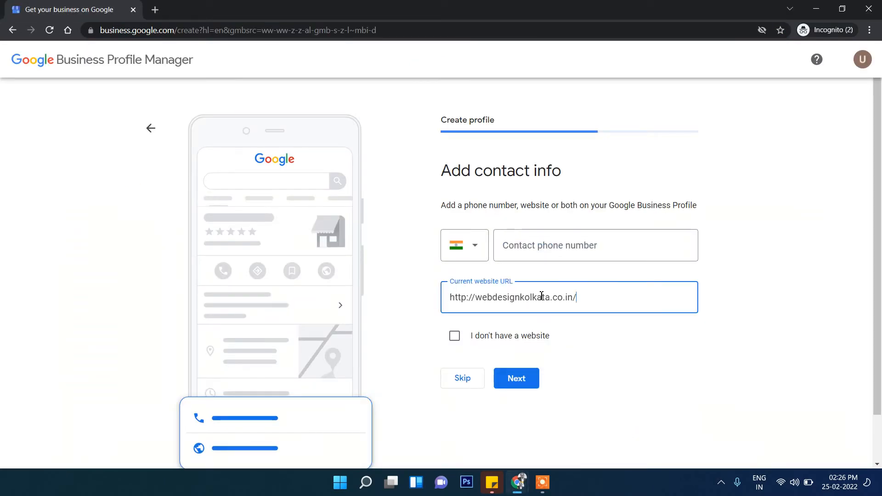
Fill in the business's contact phone number and submit the contact info.
left_click(577, 244)
key("ctrl+v")
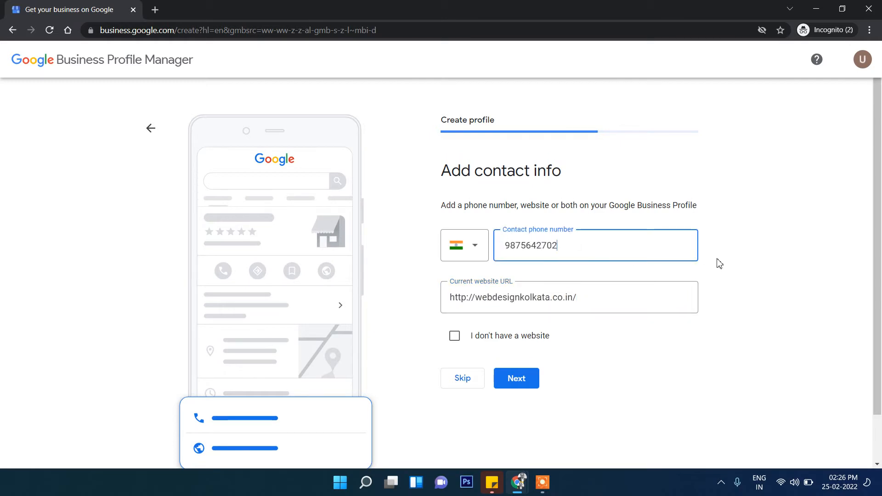
scroll(548, 236, "down", 1)
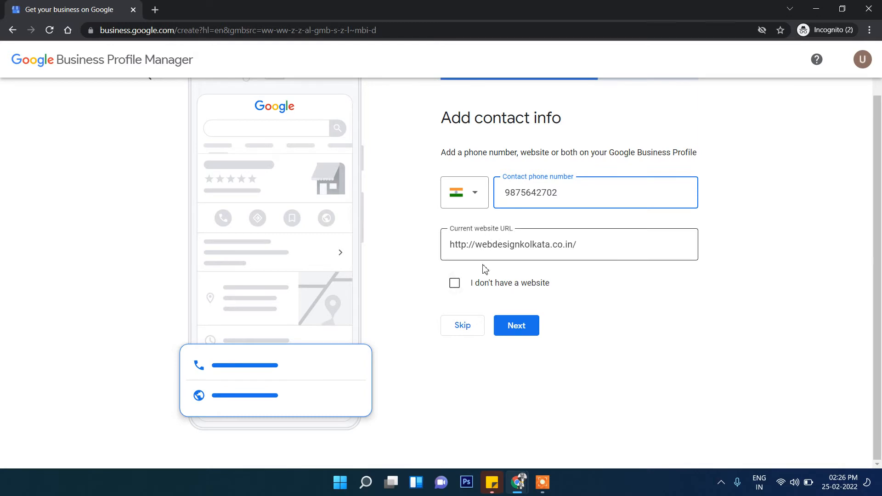
left_click(520, 327)
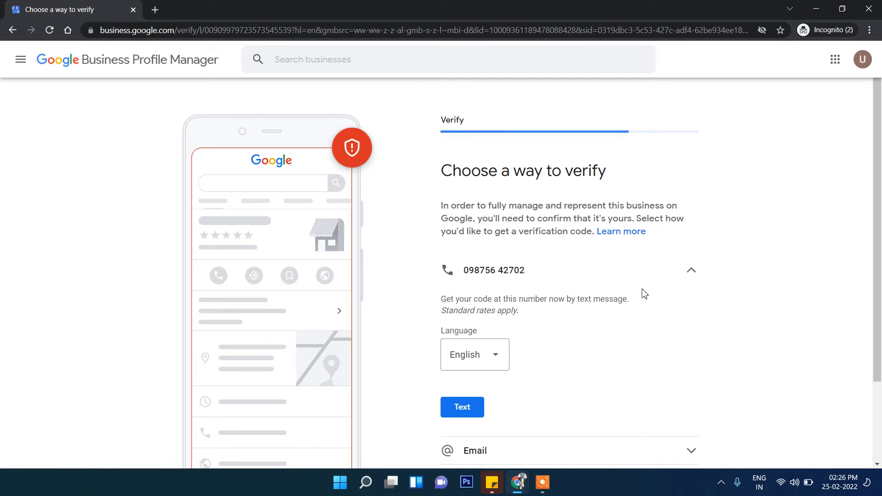
Request a verification code by text message in English at the business's phone number.
scroll(644, 293, "down", 1)
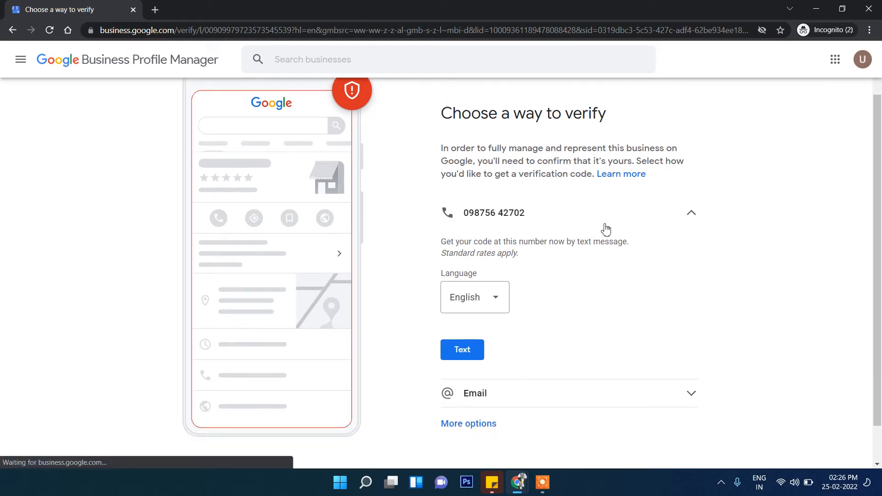
scroll(500, 323, "down", 1)
scroll(521, 226, "up", 1)
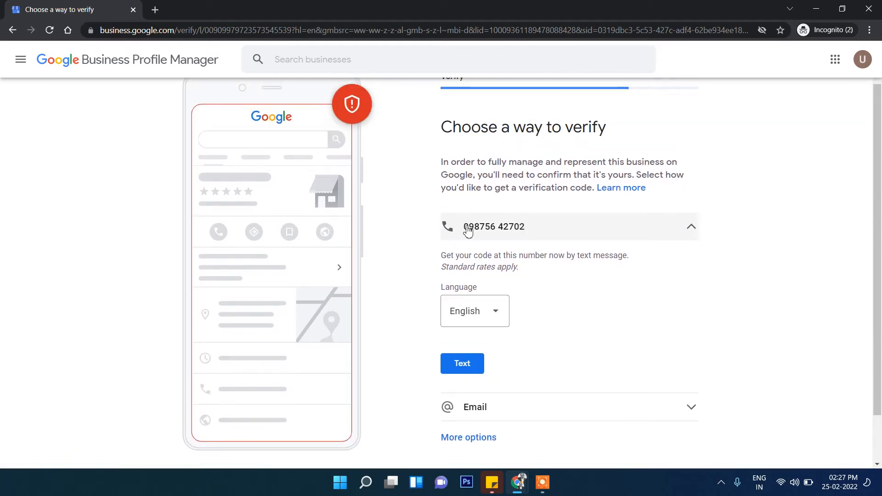
left_click(462, 365)
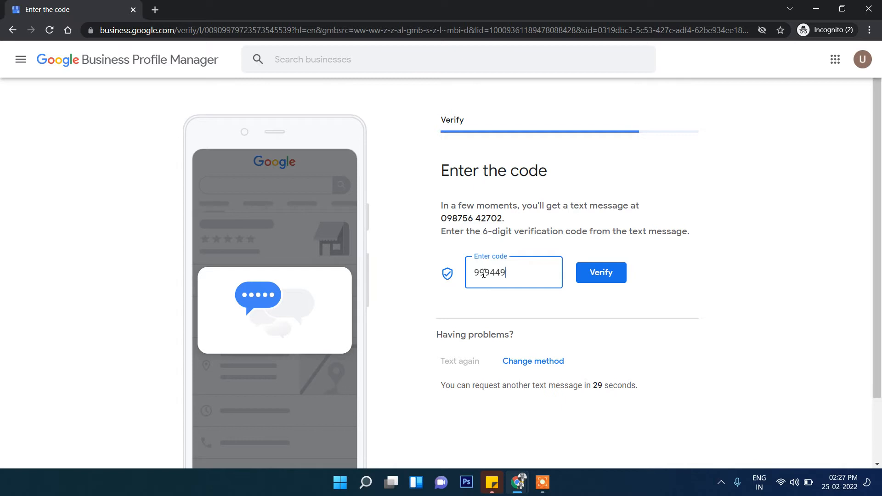
Enter the texted verification code, verify it and continue to the business hours.
left_click(602, 278)
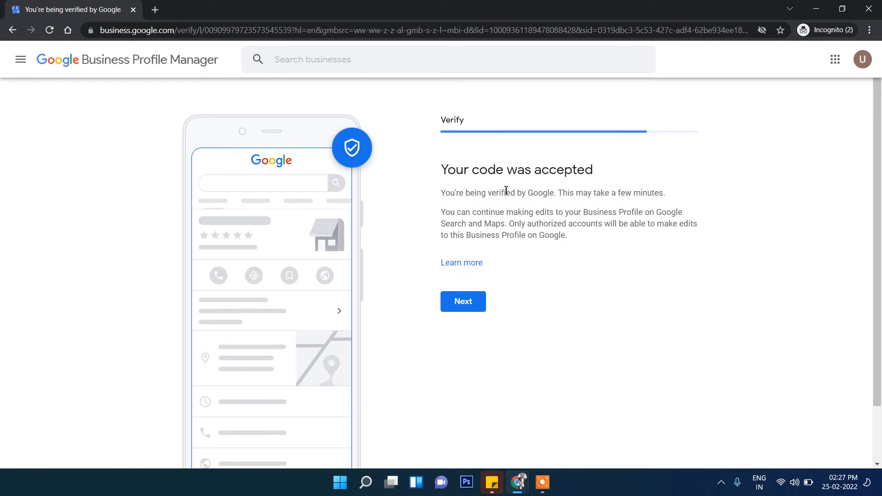
left_click(472, 304)
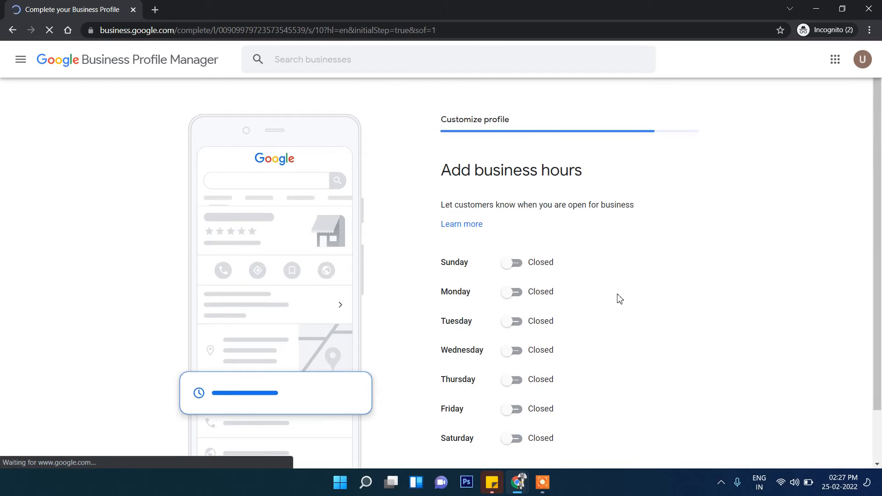
Mark the business as open on all seven days, Sunday through Saturday.
scroll(620, 299, "down", 2)
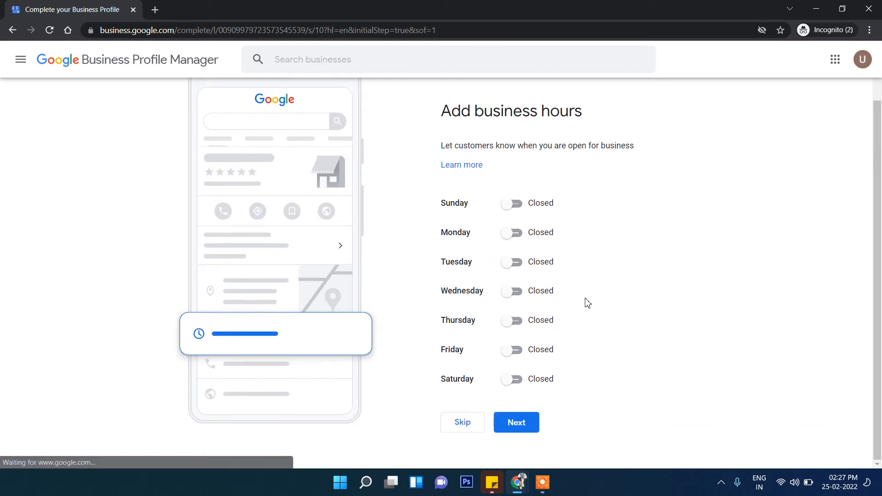
left_click(522, 208)
left_click(520, 253)
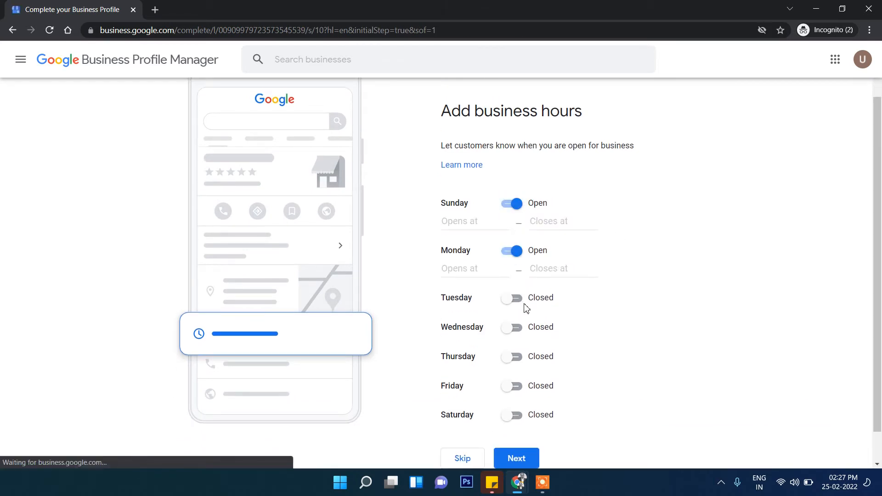
left_click(523, 304)
left_click(522, 350)
left_click(521, 400)
scroll(557, 414, "down", 2)
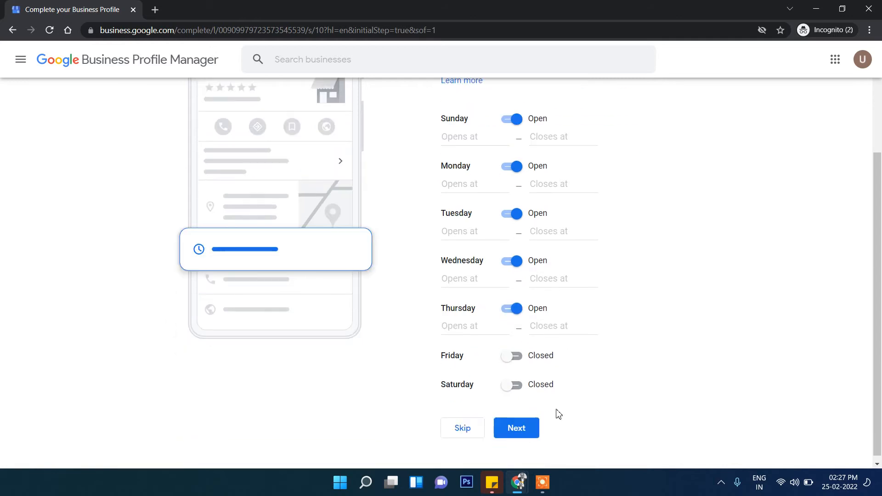
left_click(522, 355)
left_click(521, 400)
scroll(579, 383, "down", 1)
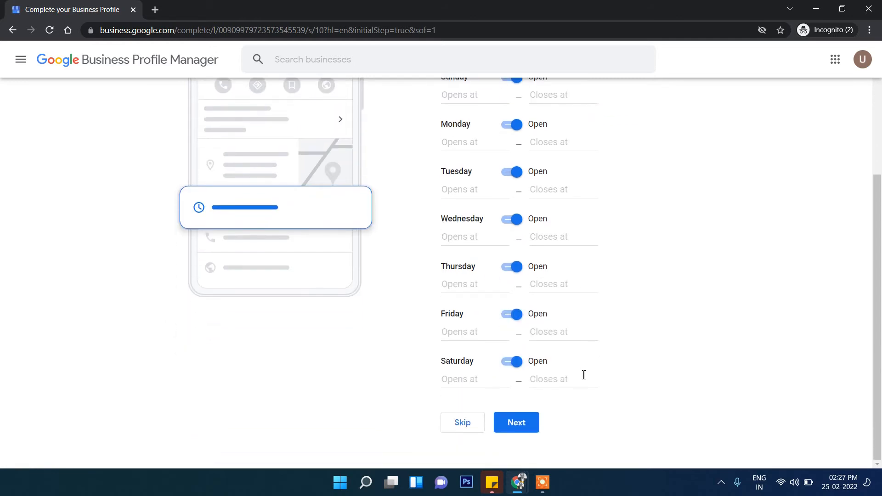
Set hours to 10:00 AM–2:30 PM on Sunday, 10:00 PM–7:00 PM on Tuesday and 10:00 AM–7:00 PM on other days, and continue to messaging.
scroll(639, 346, "up", 4)
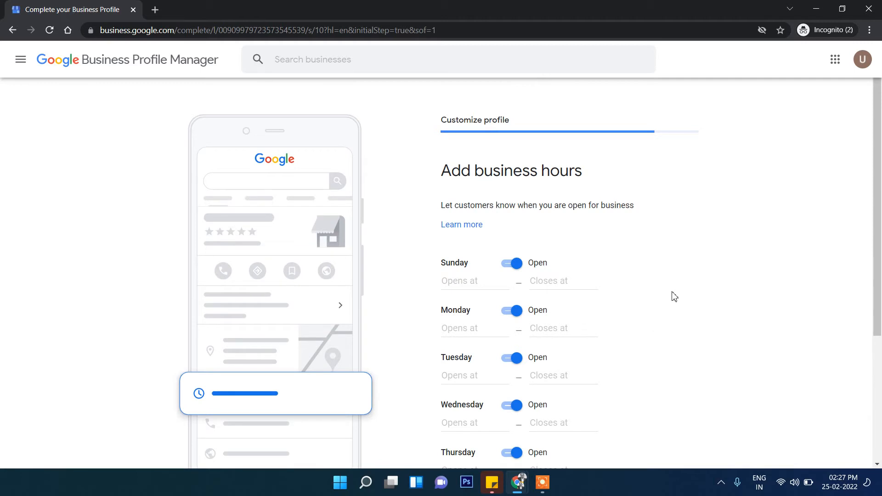
scroll(671, 295, "down", 1)
scroll(673, 295, "up", 1)
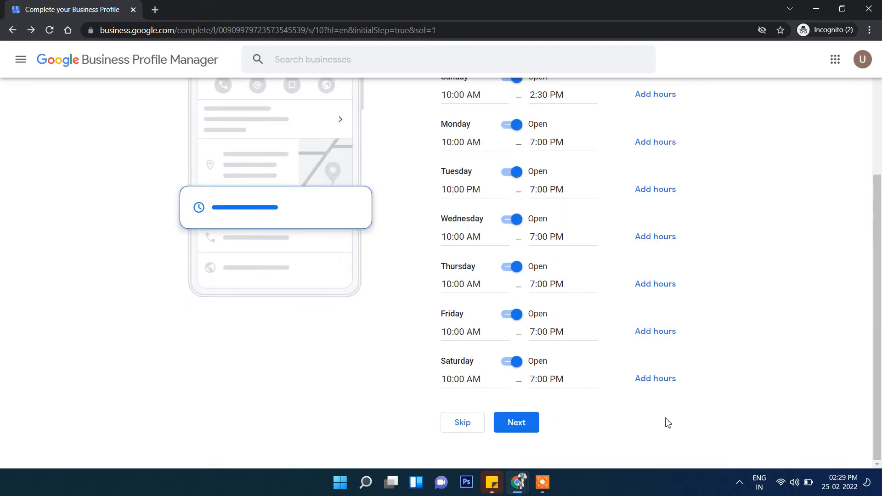
scroll(575, 173, "up", 1)
scroll(573, 183, "down", 1)
left_click(518, 424)
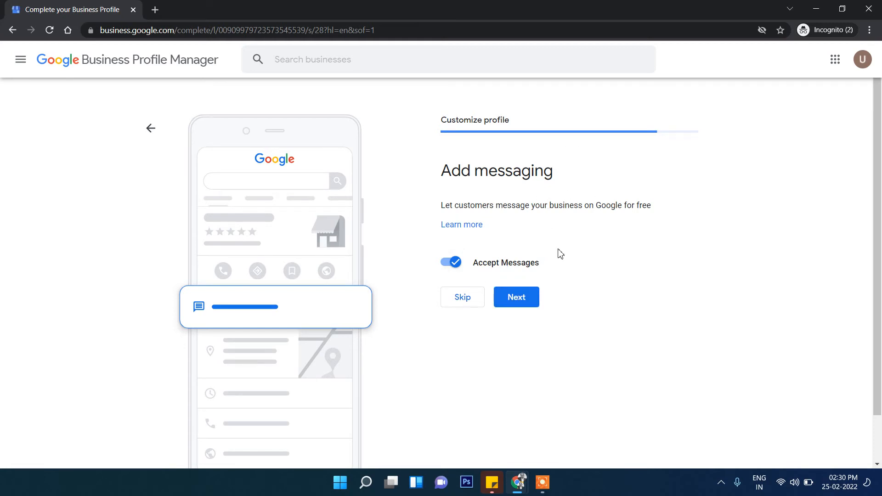
Leave Accept Messages on and continue to the business description.
left_click(528, 303)
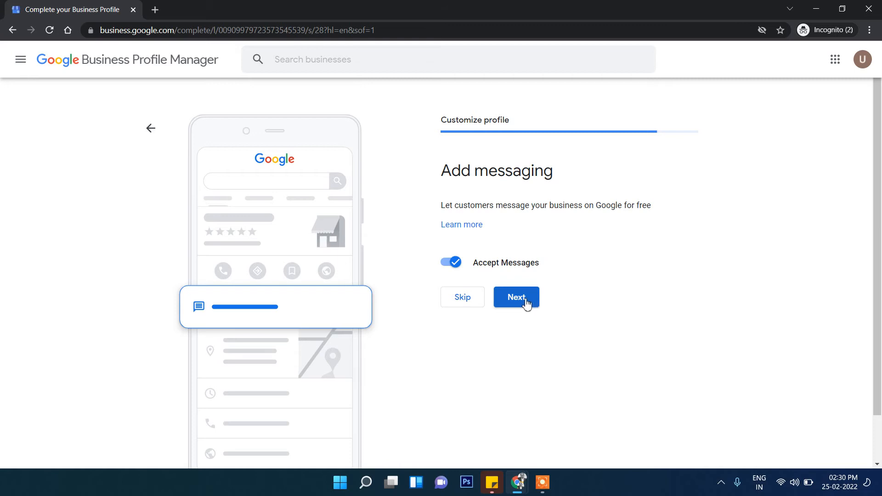
left_click(526, 304)
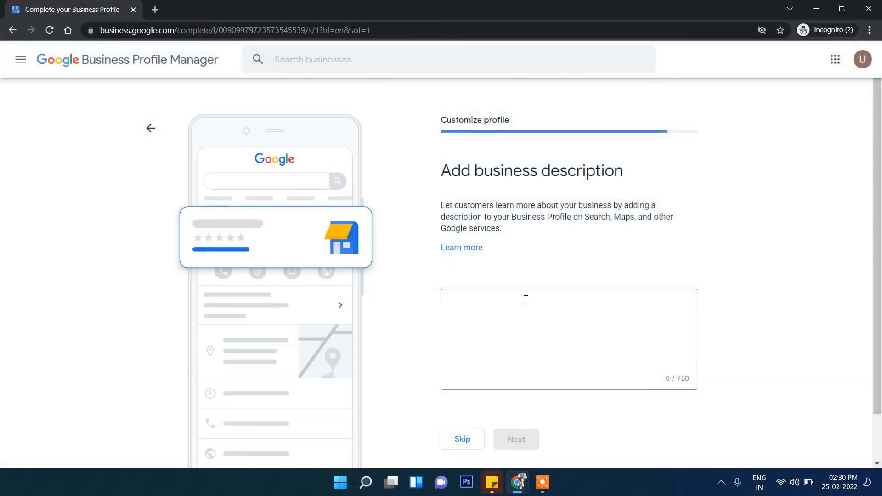
Paste the business description about Web Design Kolkata's website design, development and digital marketing training, review it and continue to the photos.
left_click(517, 265)
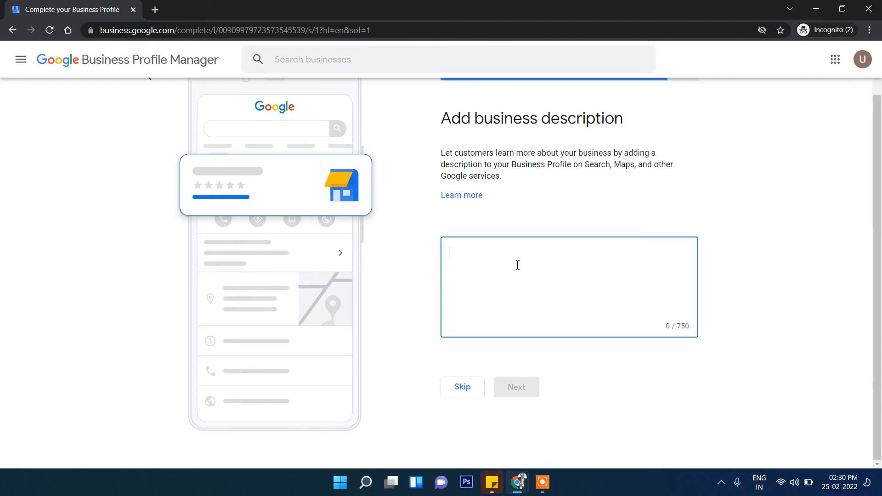
key("ctrl+v")
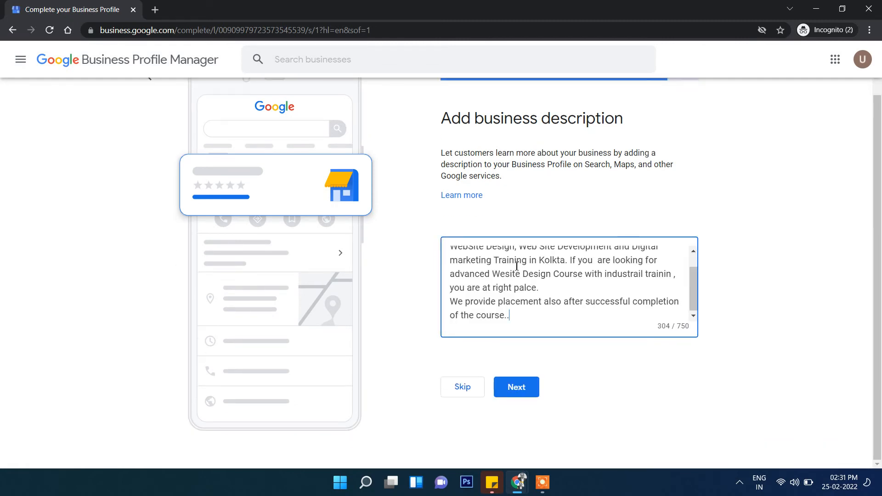
scroll(600, 289, "up", 3)
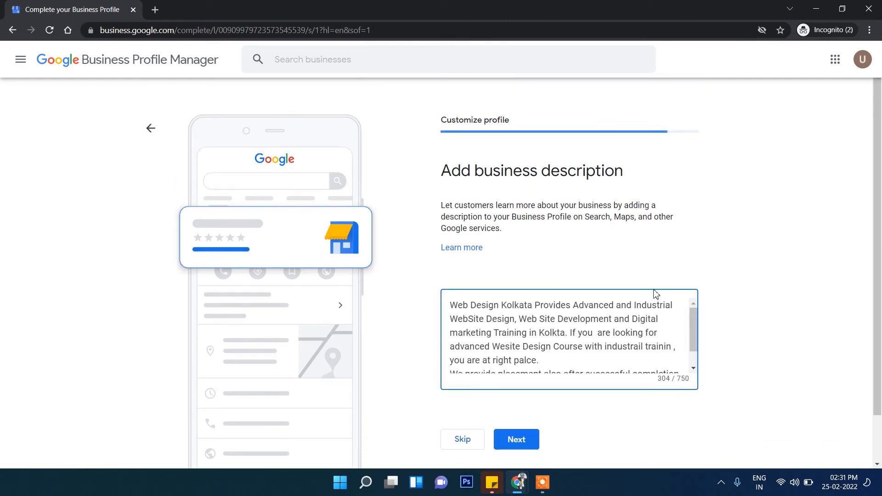
scroll(713, 277, "down", 1)
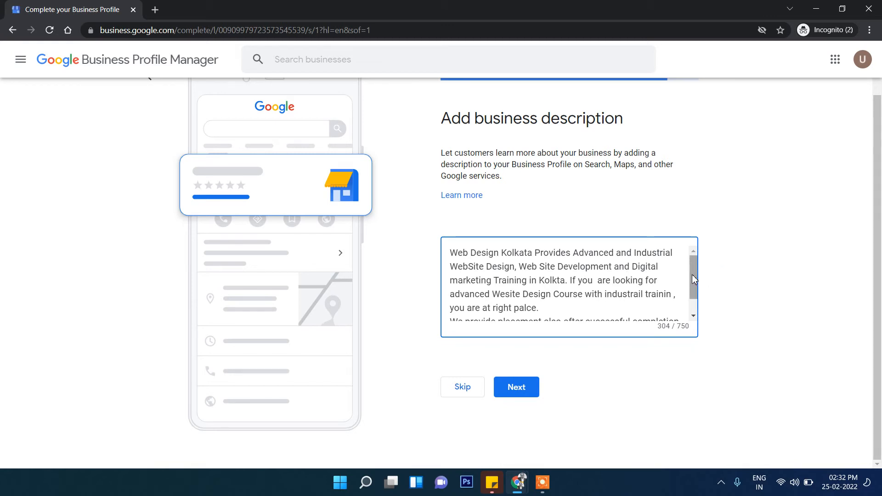
left_click_drag(692, 275, 695, 346)
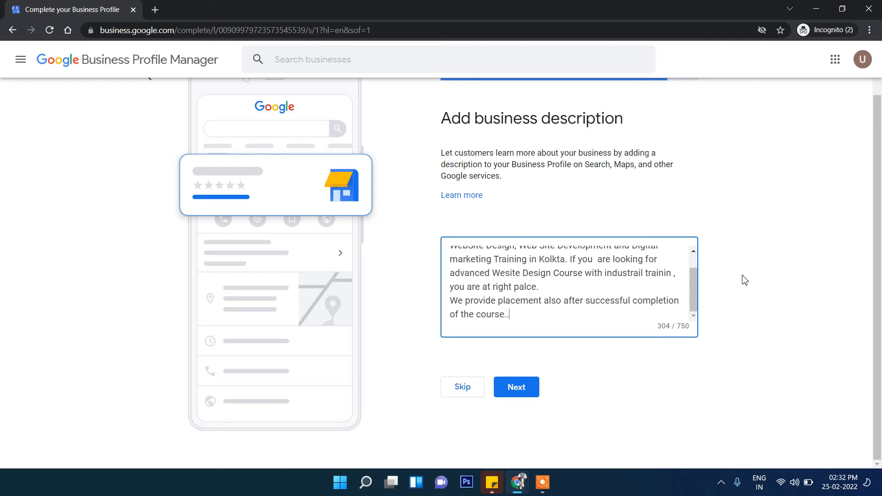
left_click(504, 386)
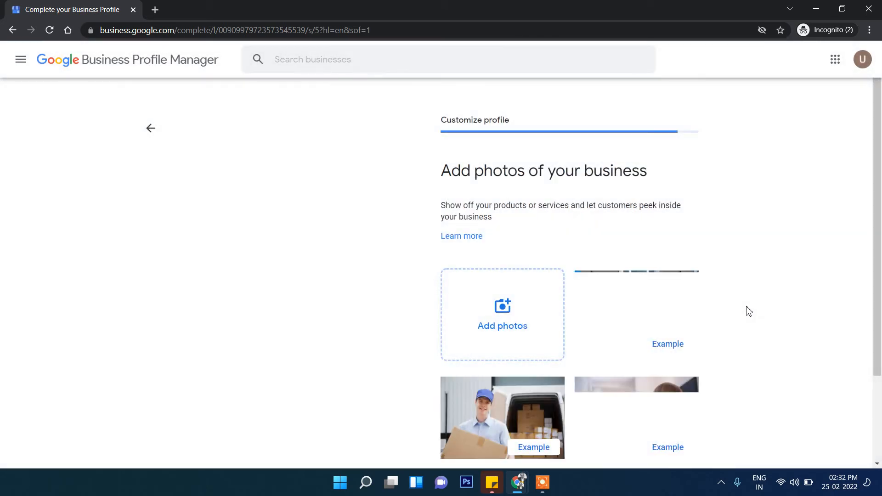
Add the classroom photo to the business photos by pasting its image address as the file to upload.
scroll(769, 276, "down", 3)
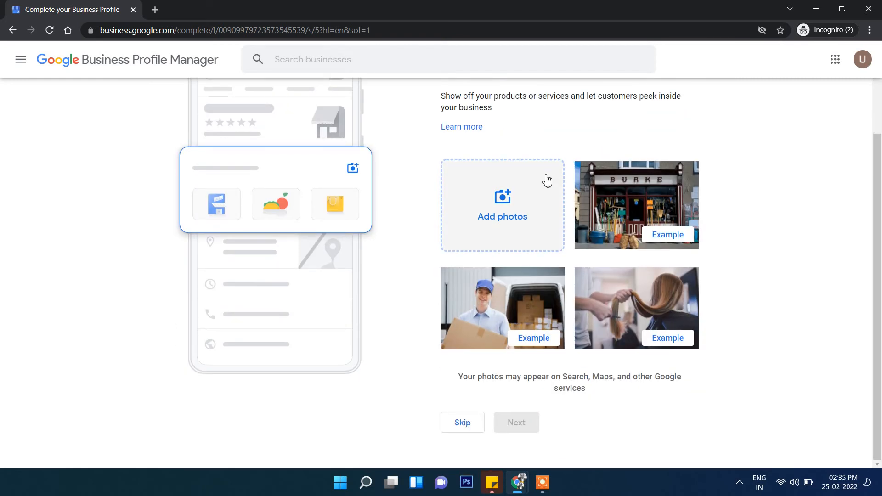
left_click(515, 243)
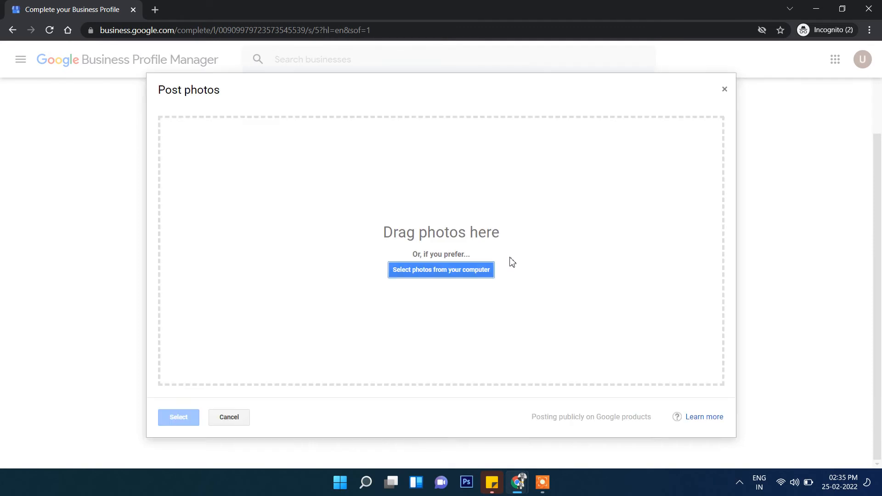
left_click(415, 273)
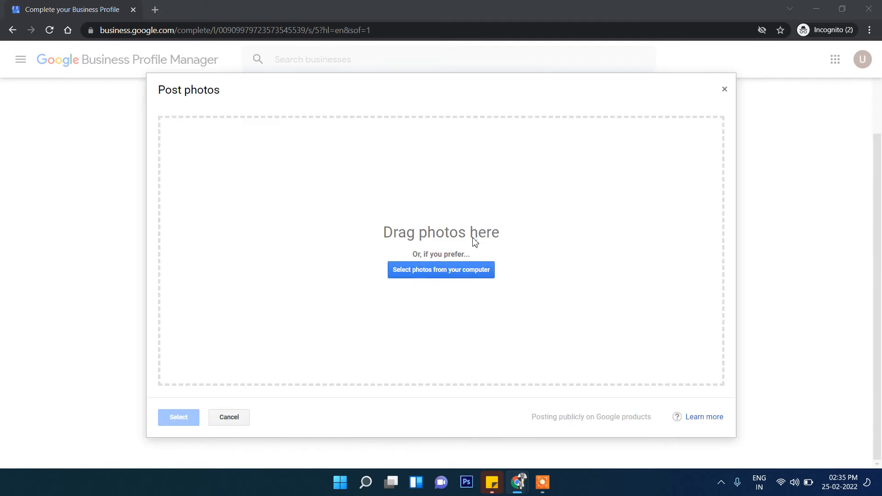
key("ctrl+v")
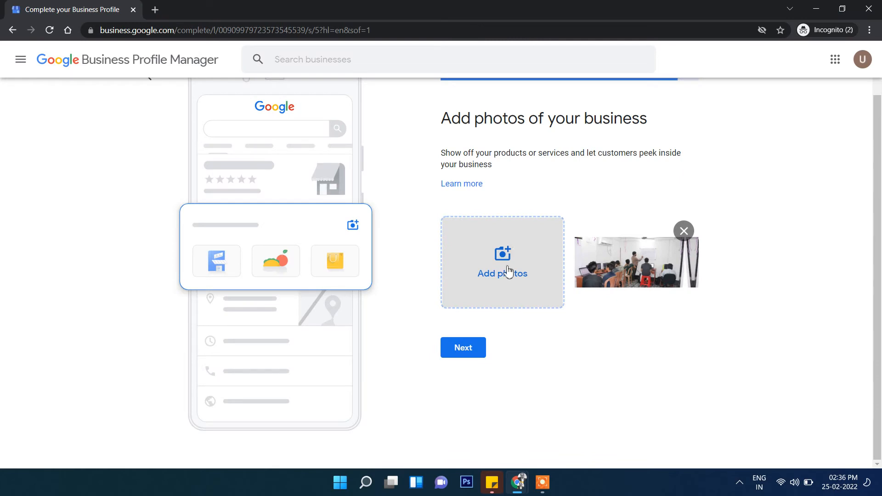
Add the group photo acesoftech_banner2.jpg to the business photos by pasting its web address as the file to upload.
left_click(503, 271)
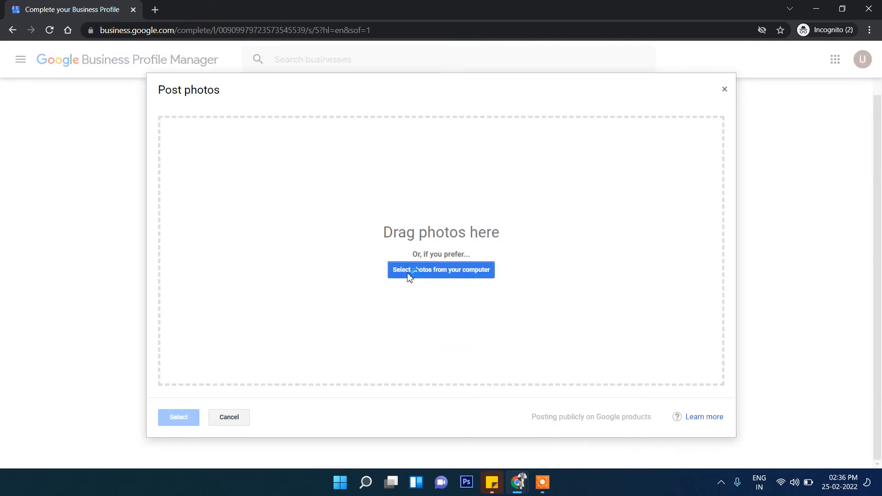
left_click(407, 274)
key("ctrl+v")
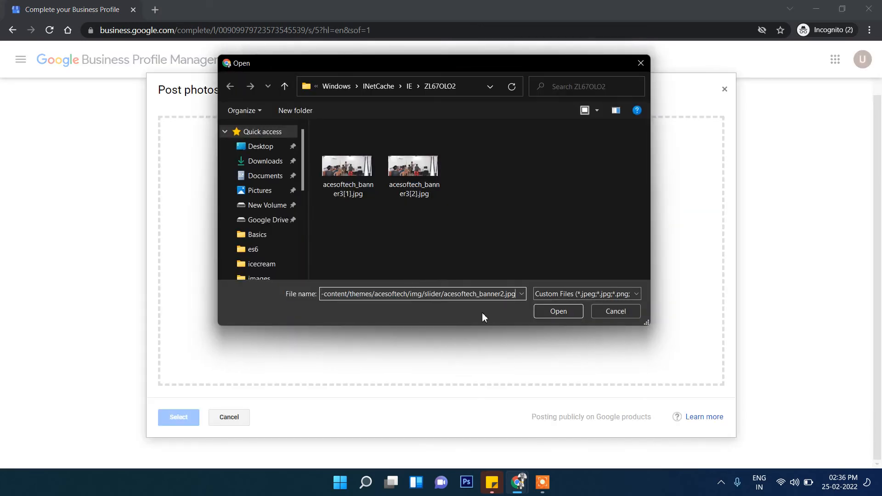
left_click(551, 312)
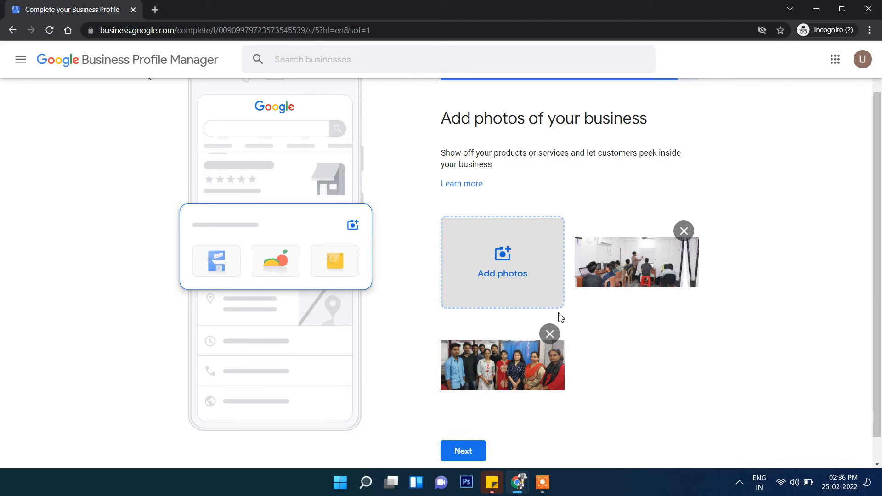
Accept the added photos and finish the profile setup, skipping the ₹2,000 free advertising credit.
scroll(561, 317, "down", 1)
left_click(475, 422)
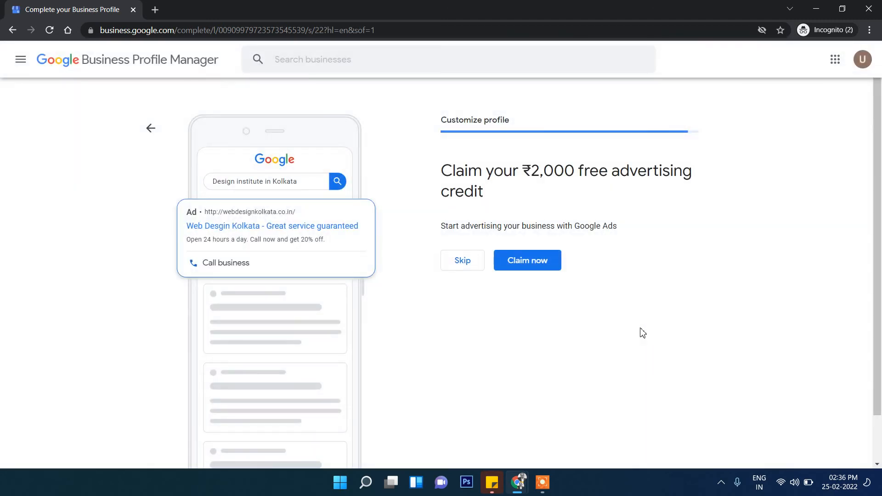
scroll(642, 333, "down", 1)
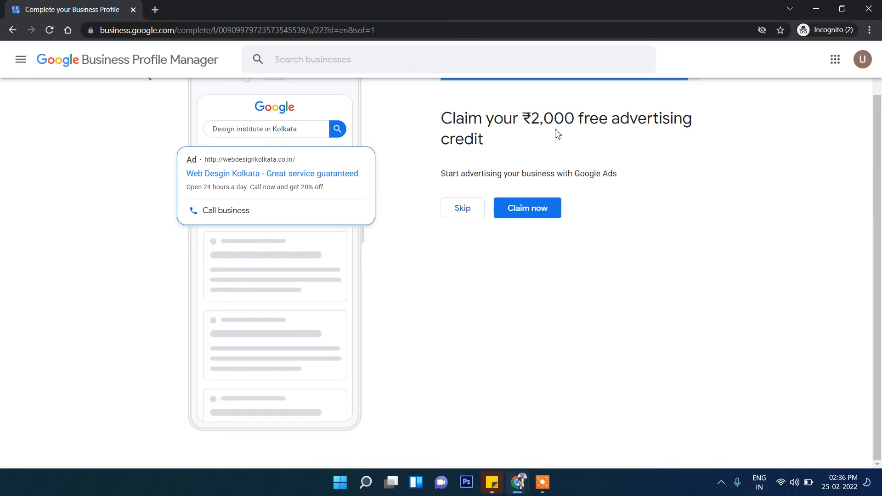
scroll(557, 133, "up", 1)
left_click_drag(532, 171, 575, 175)
left_click(553, 177)
left_click(574, 176)
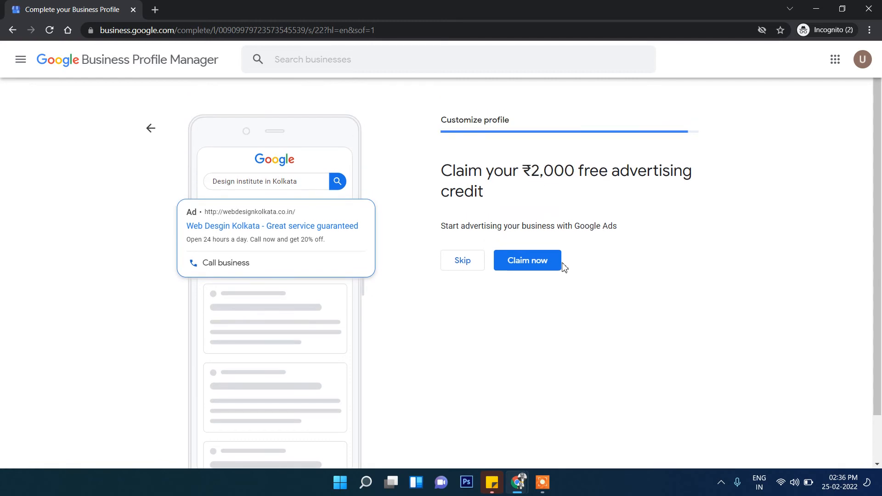
left_click(463, 269)
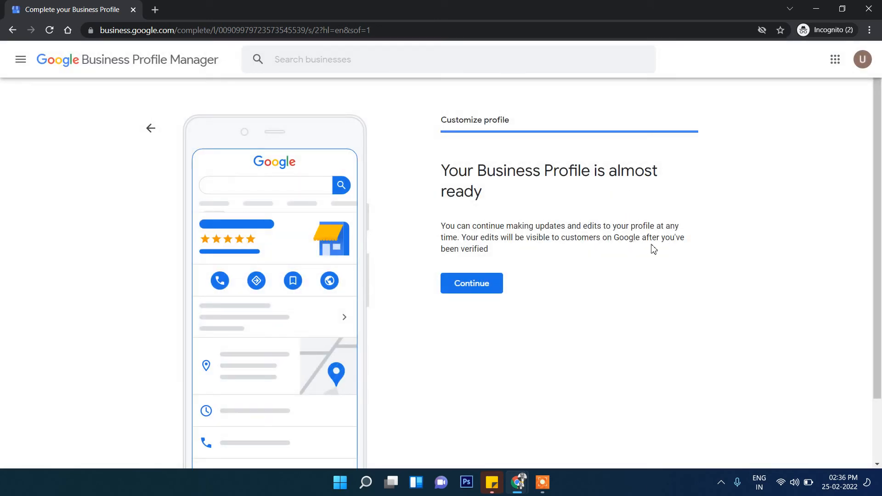
left_click(476, 287)
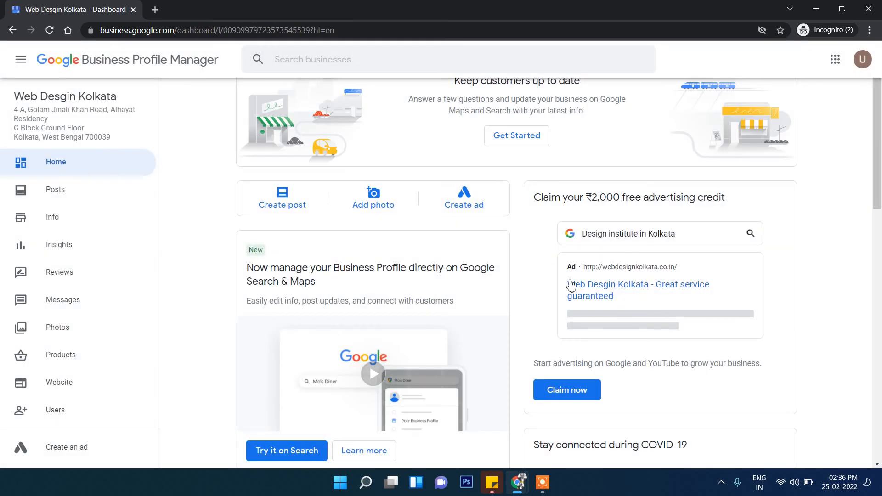
Open the business's Google Search listing from the dashboard, dismiss the introduction and examine the listing's details.
scroll(848, 244, "down", 14)
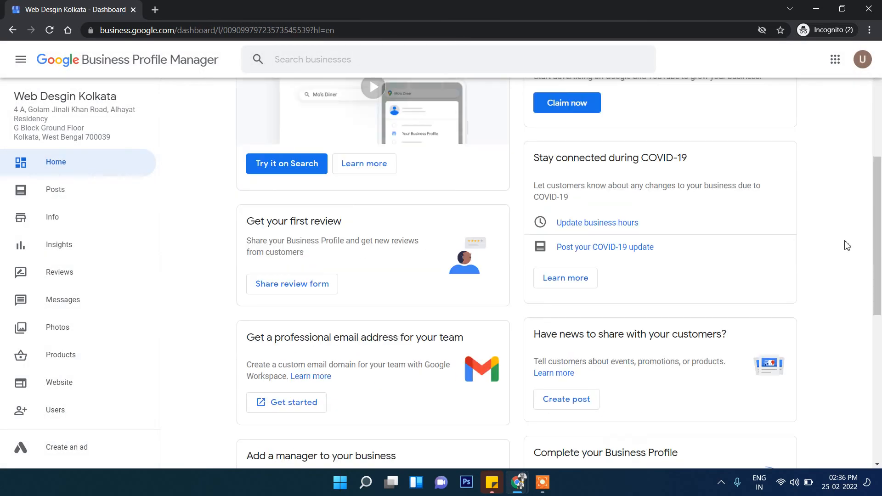
scroll(844, 248, "up", 10)
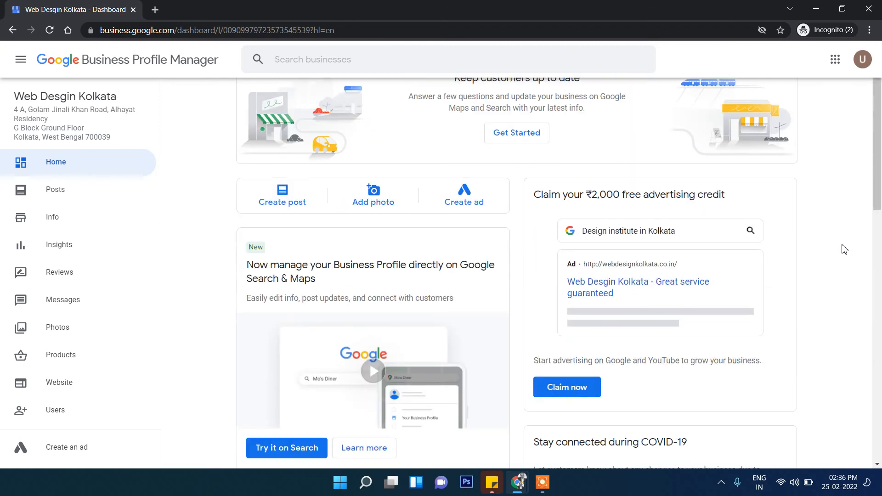
scroll(844, 249, "down", 8)
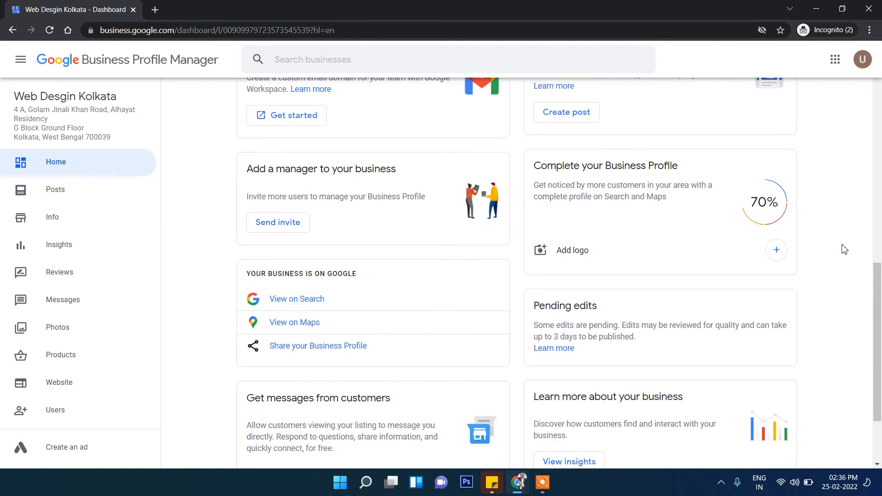
left_click(285, 300)
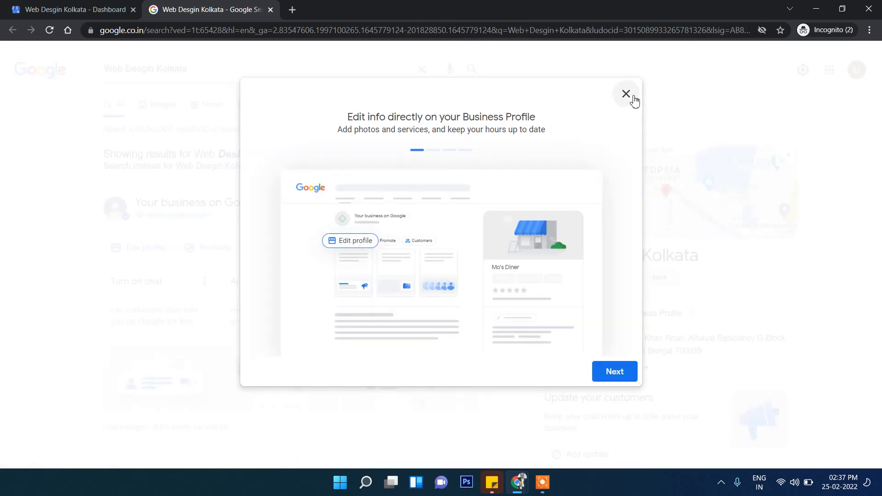
left_click(634, 99)
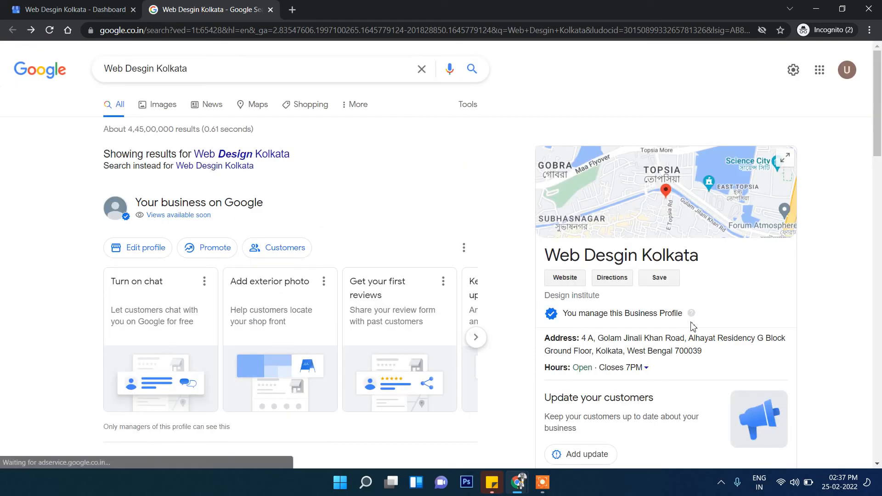
scroll(689, 318, "down", 3)
scroll(689, 318, "up", 2)
scroll(639, 289, "down", 7)
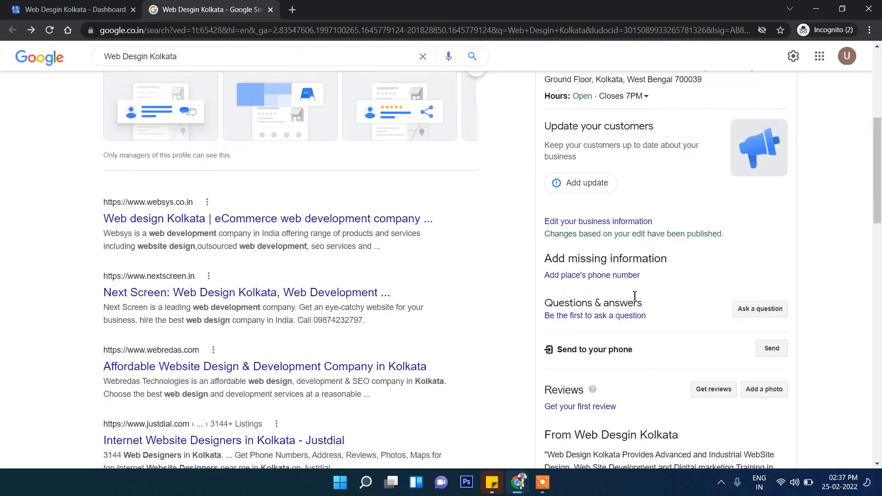
scroll(640, 257, "up", 8)
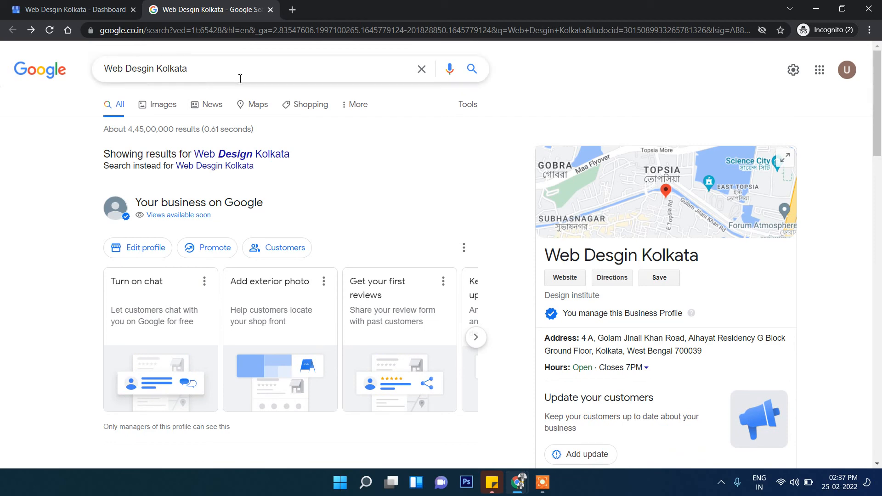
Return to the Business Profile dashboard, look over its cards and open the business information page.
left_click(94, 5)
scroll(437, 253, "up", 8)
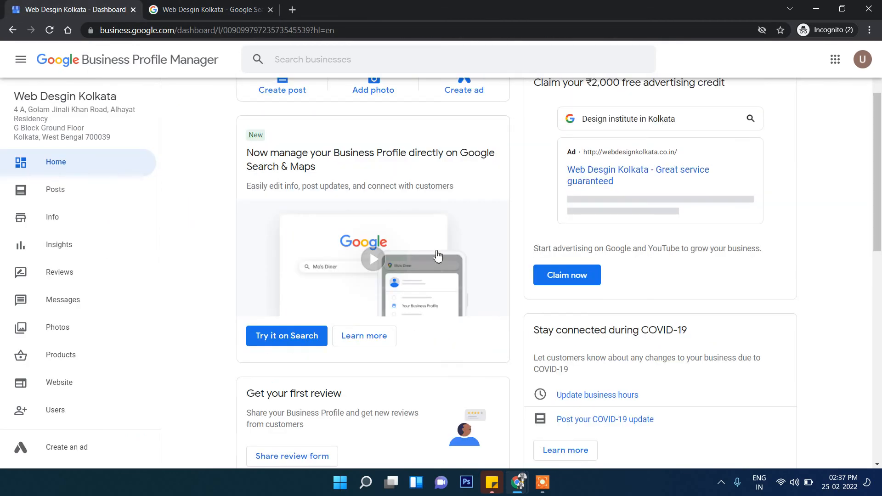
scroll(437, 255, "down", 5)
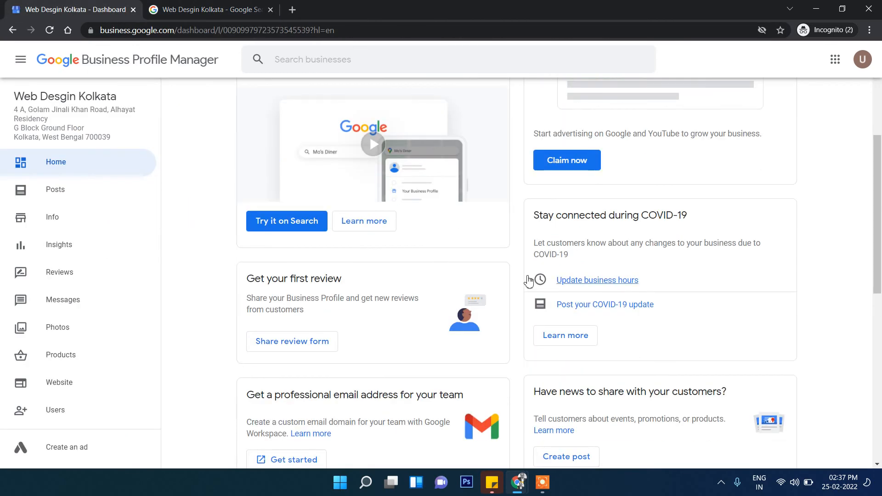
scroll(532, 278, "up", 4)
scroll(533, 278, "up", 1)
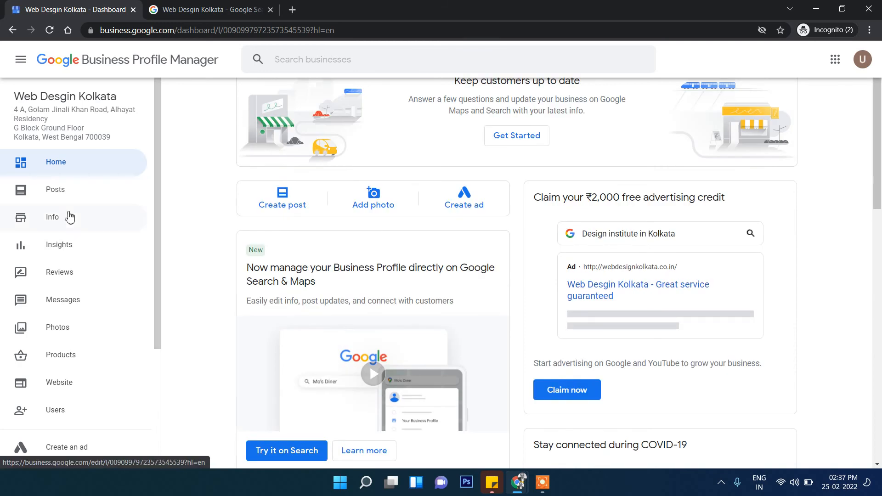
left_click(61, 222)
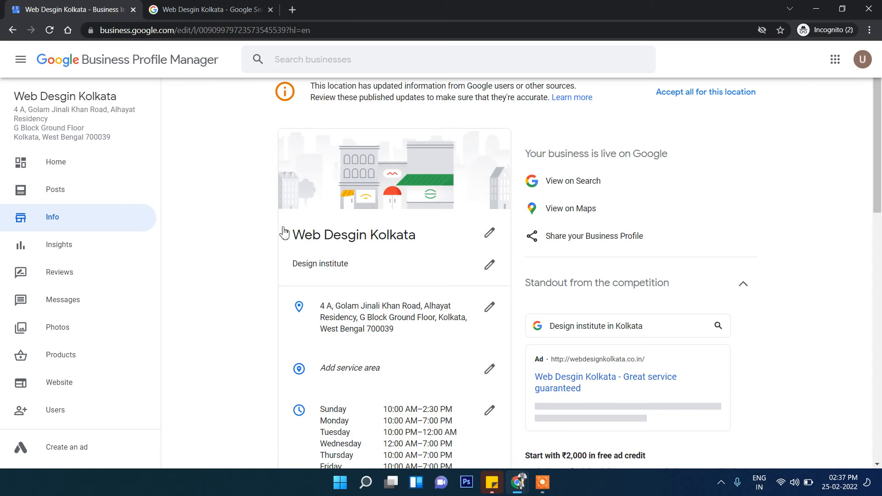
Correct the business name to Web Design Kolkata, apply the edit and postpone the suggestion to create a post.
left_click_drag(277, 235, 427, 242)
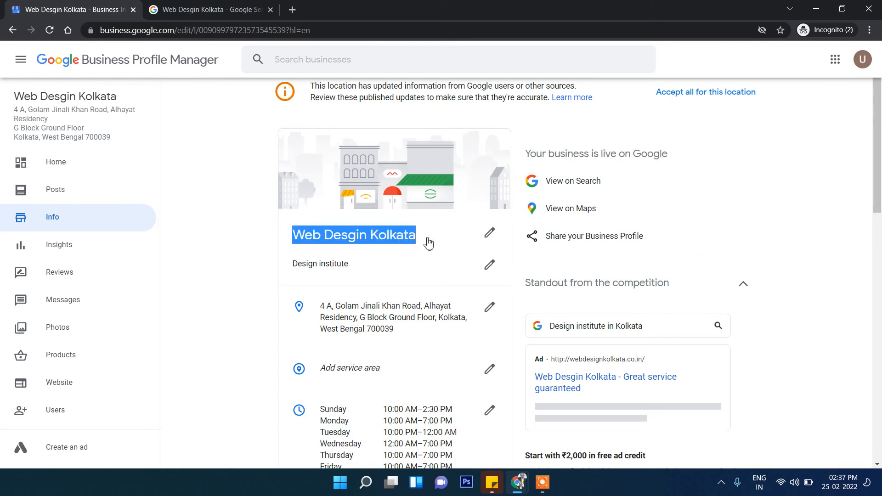
left_click(490, 235)
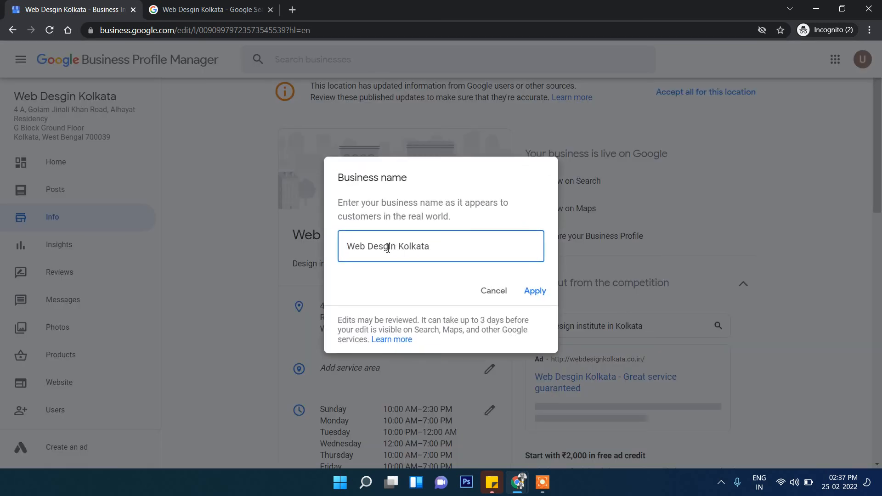
double_click(386, 248)
type("Design")
left_click(535, 291)
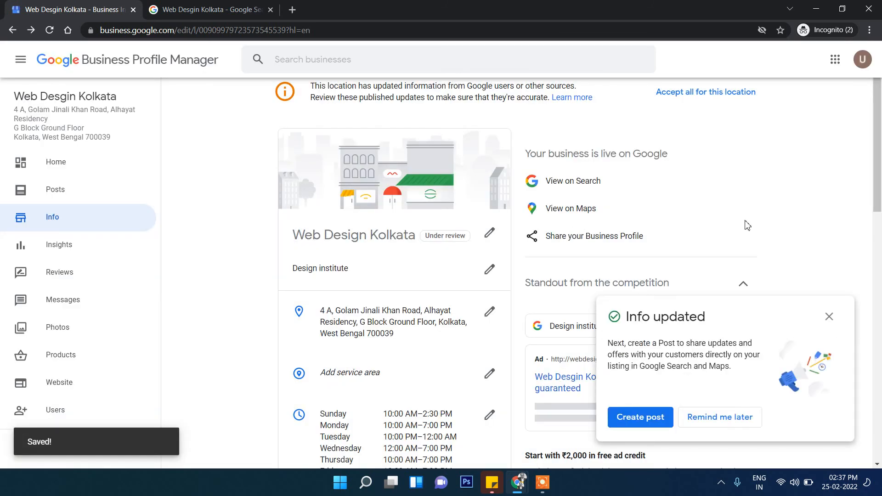
scroll(747, 226, "down", 3)
scroll(721, 205, "up", 3)
left_click(721, 418)
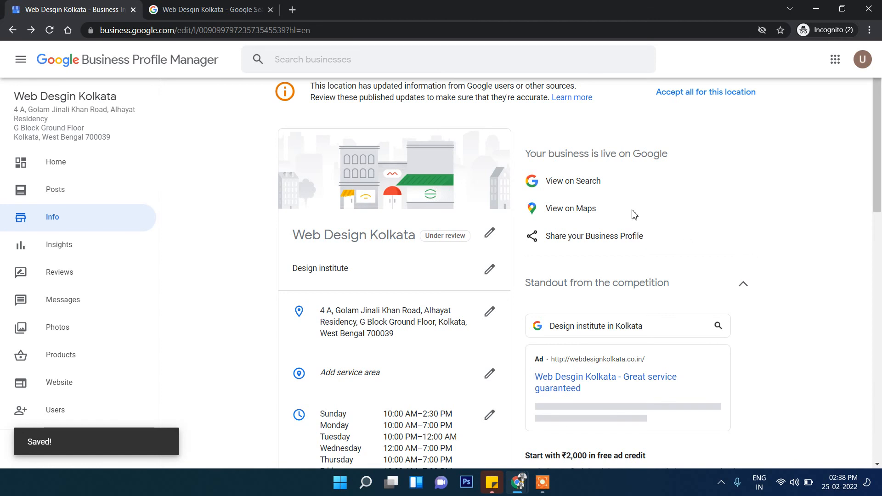
View the business on Google Search to check how its name is listed, and return to the business information page.
left_click(583, 187)
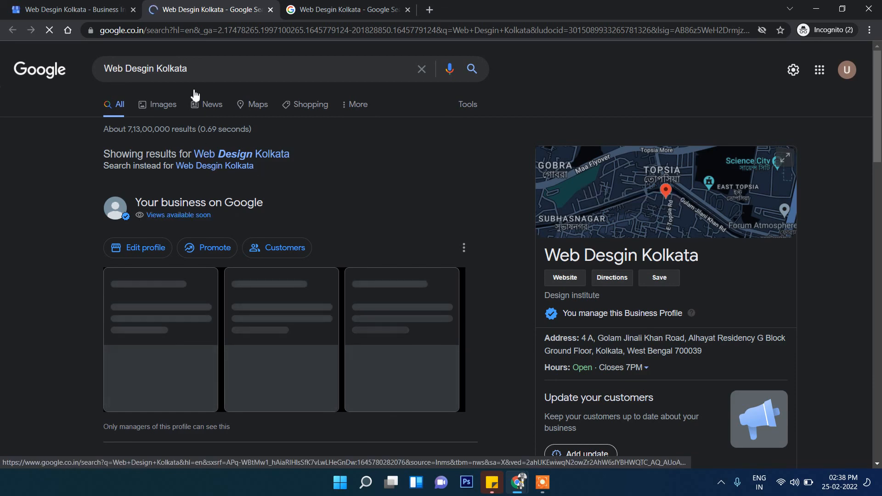
scroll(680, 229, "down", 4)
scroll(675, 213, "up", 4)
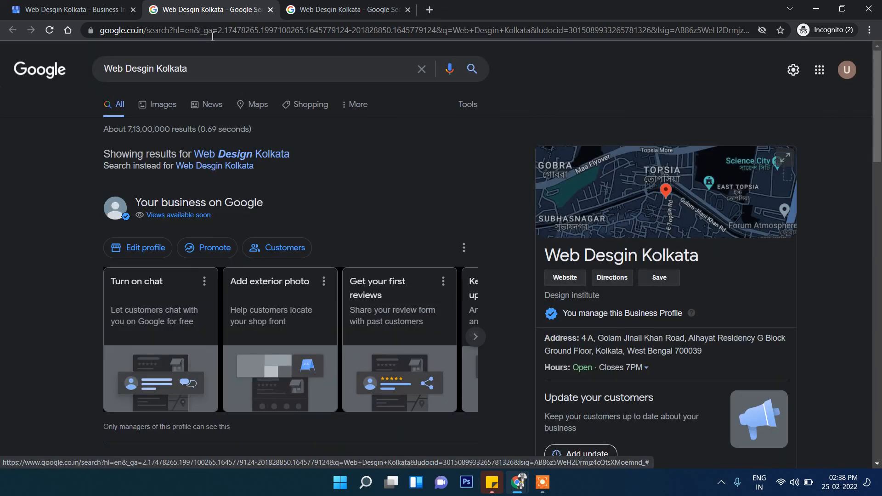
left_click(74, 10)
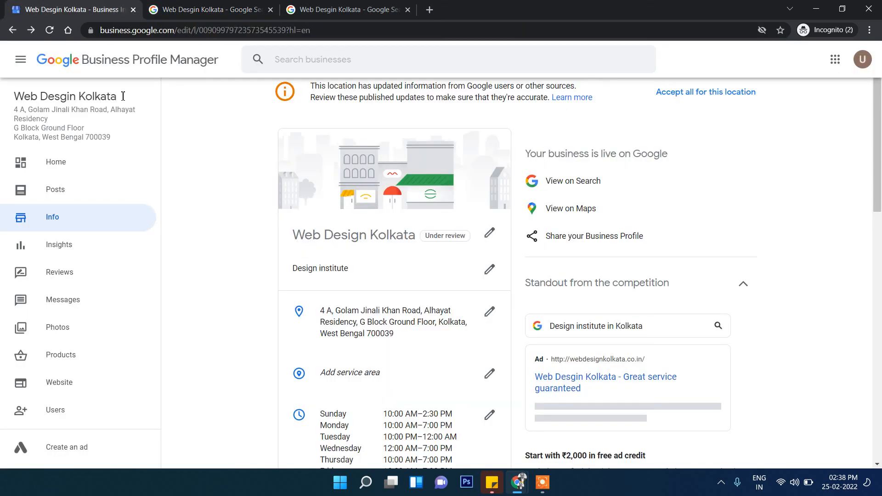
Review the business information page, from the name, address and hours through the phone, website, attributes and description.
scroll(437, 275, "down", 5)
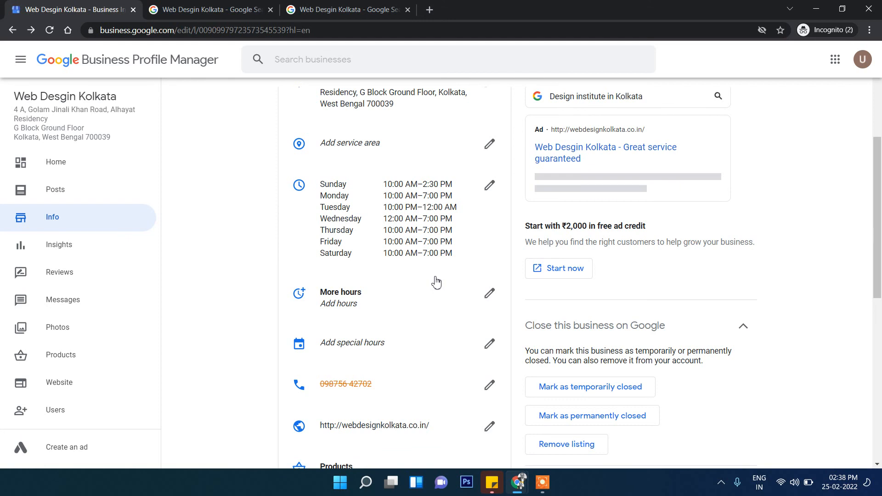
scroll(436, 282, "down", 1)
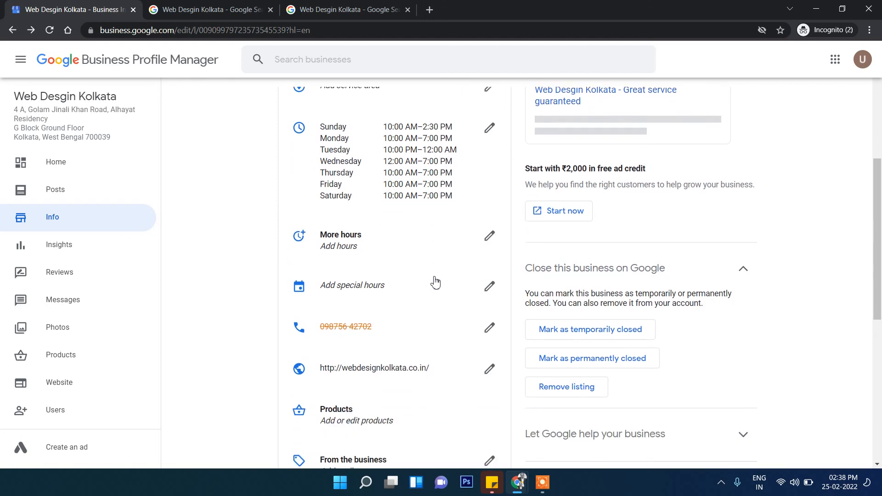
scroll(435, 283, "down", 2)
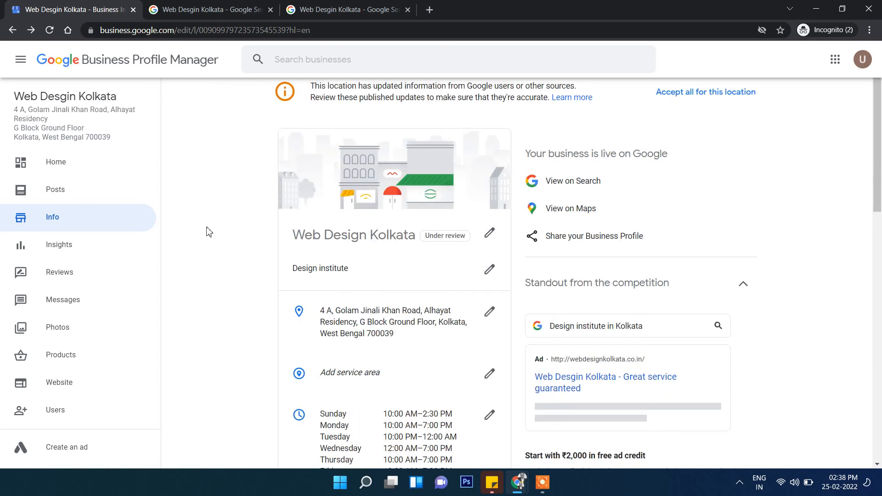
scroll(437, 329, "down", 3)
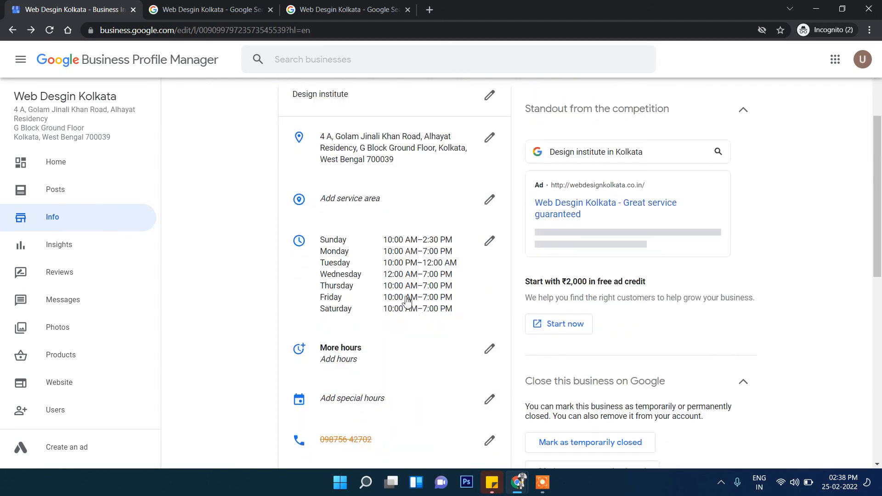
scroll(407, 301, "down", 5)
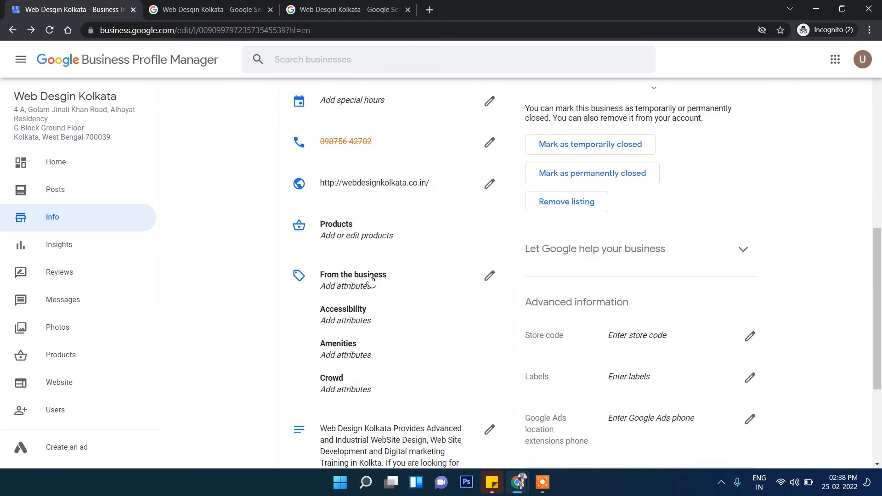
scroll(372, 281, "down", 1)
scroll(372, 280, "down", 3)
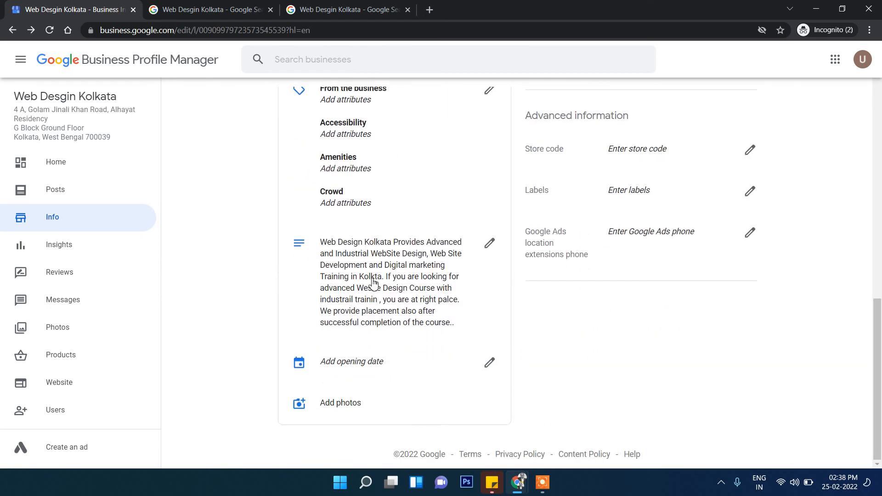
scroll(396, 291, "up", 10)
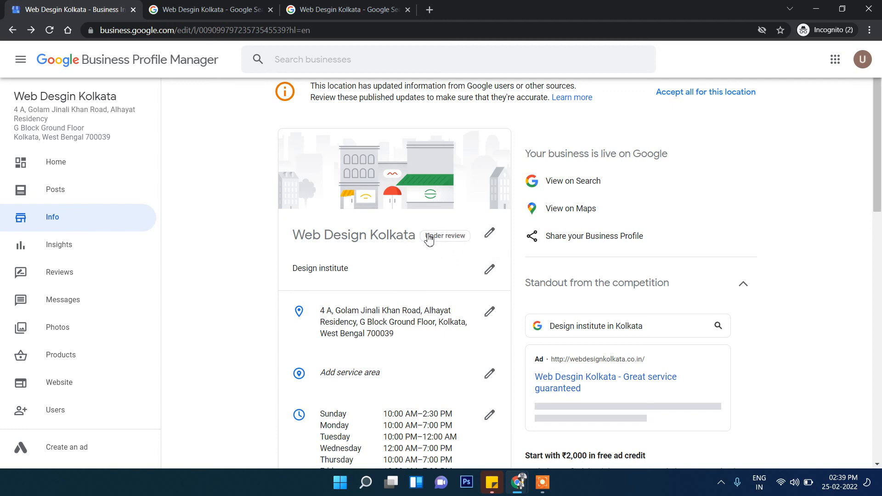
scroll(353, 246, "down", 5)
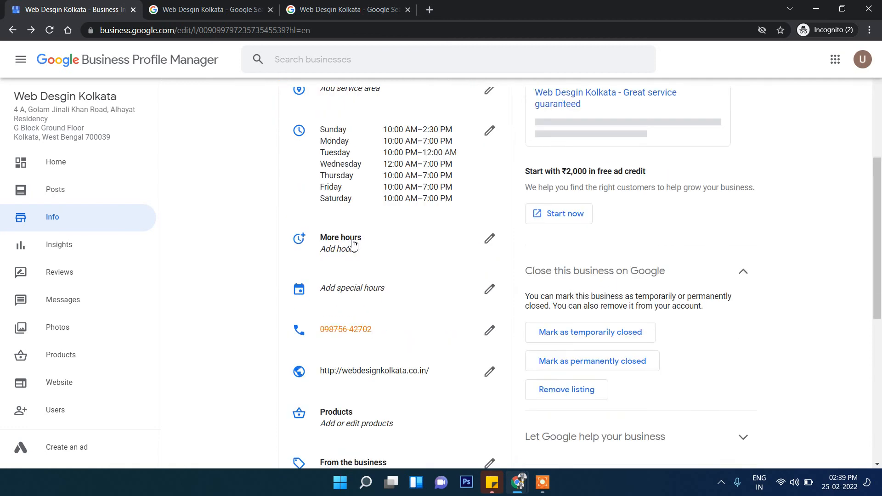
scroll(354, 246, "up", 5)
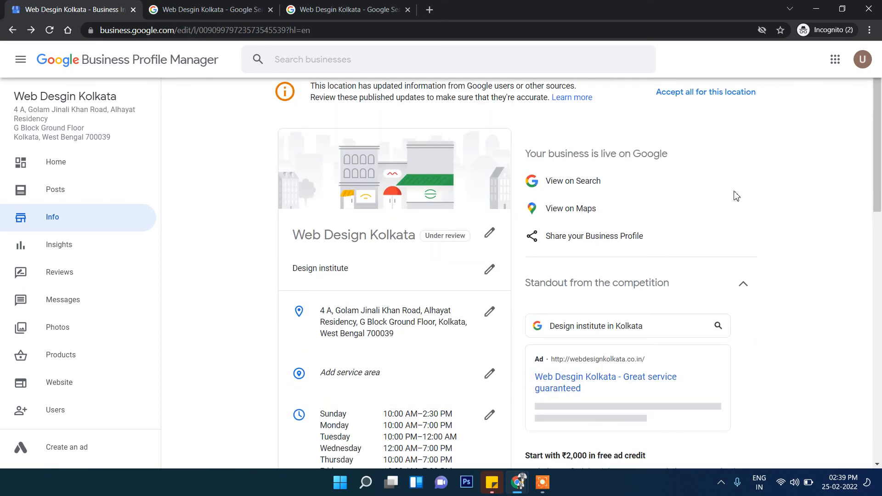